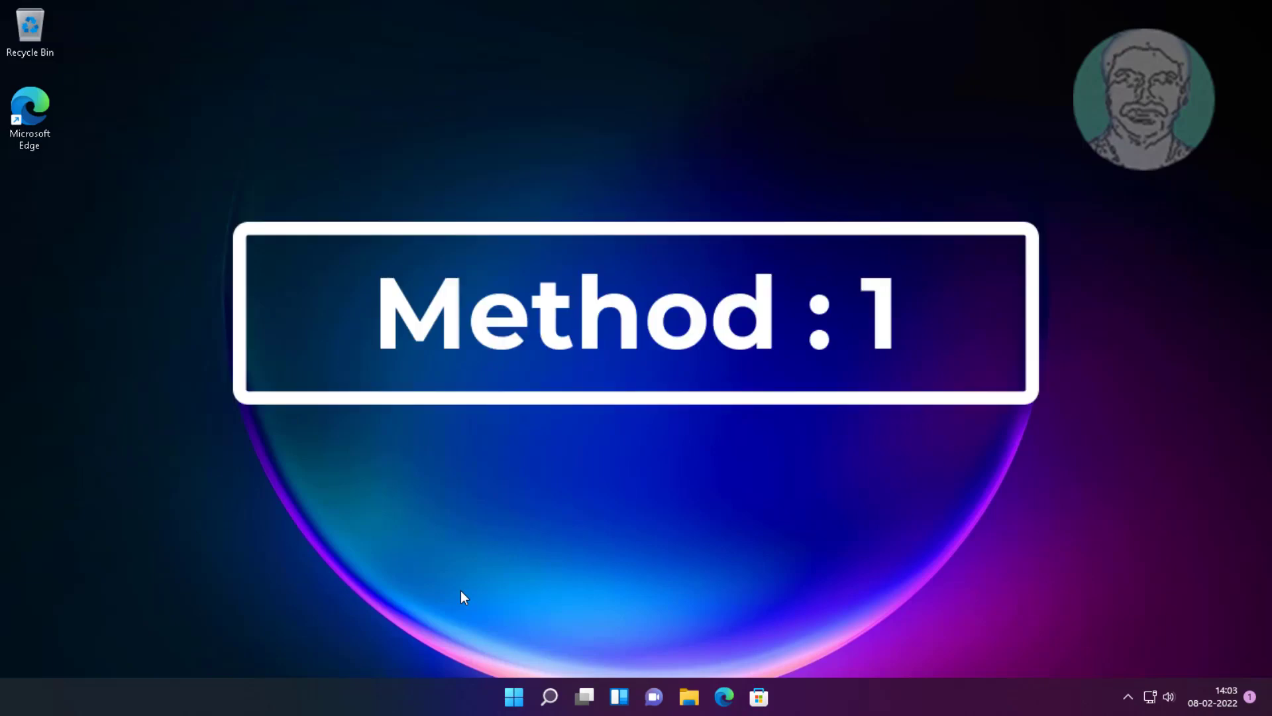
Step: Run the Windows Update troubleshooter from the Other troubleshooters page of the system settings, closing it and Settings when done
left_click(515, 697)
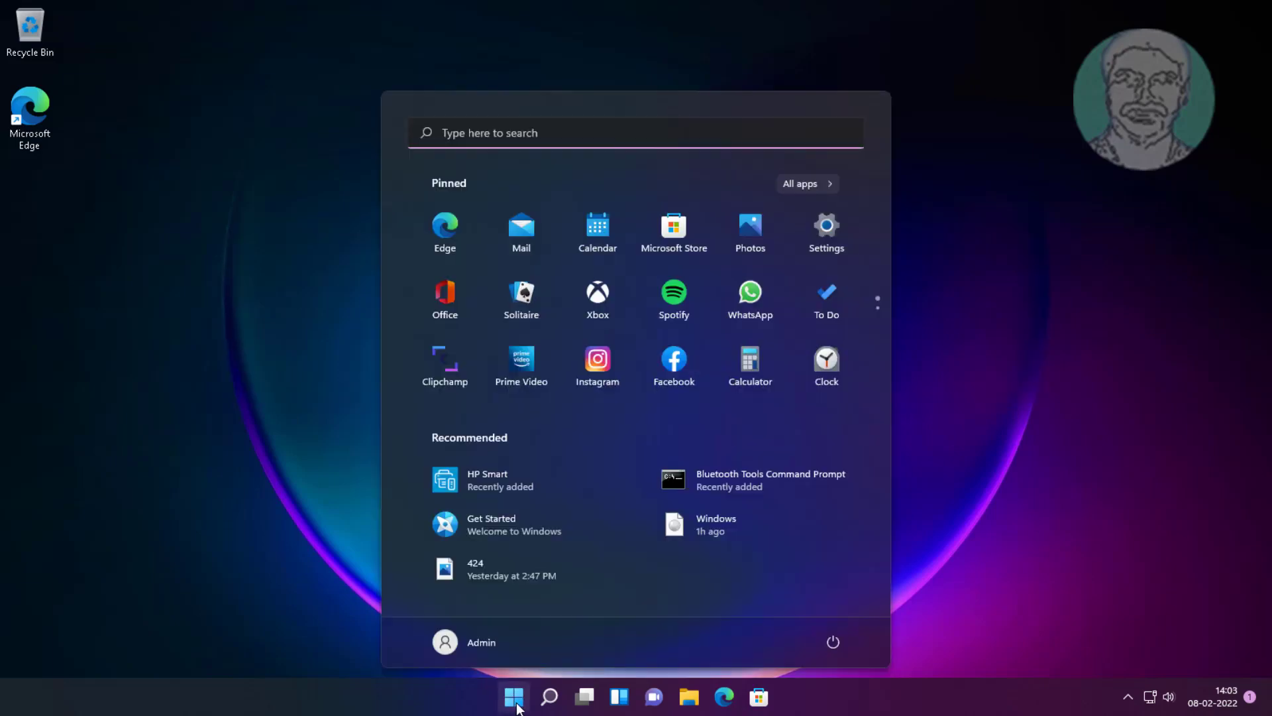
left_click(825, 252)
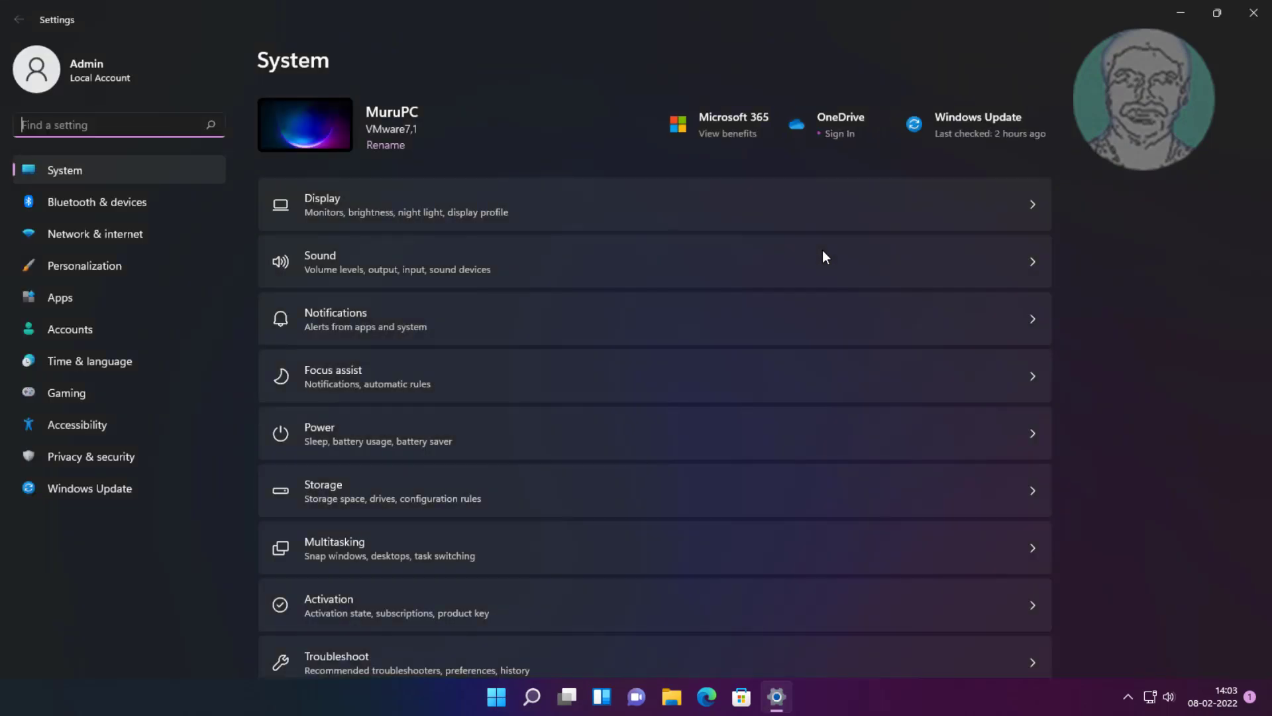
left_click(332, 663)
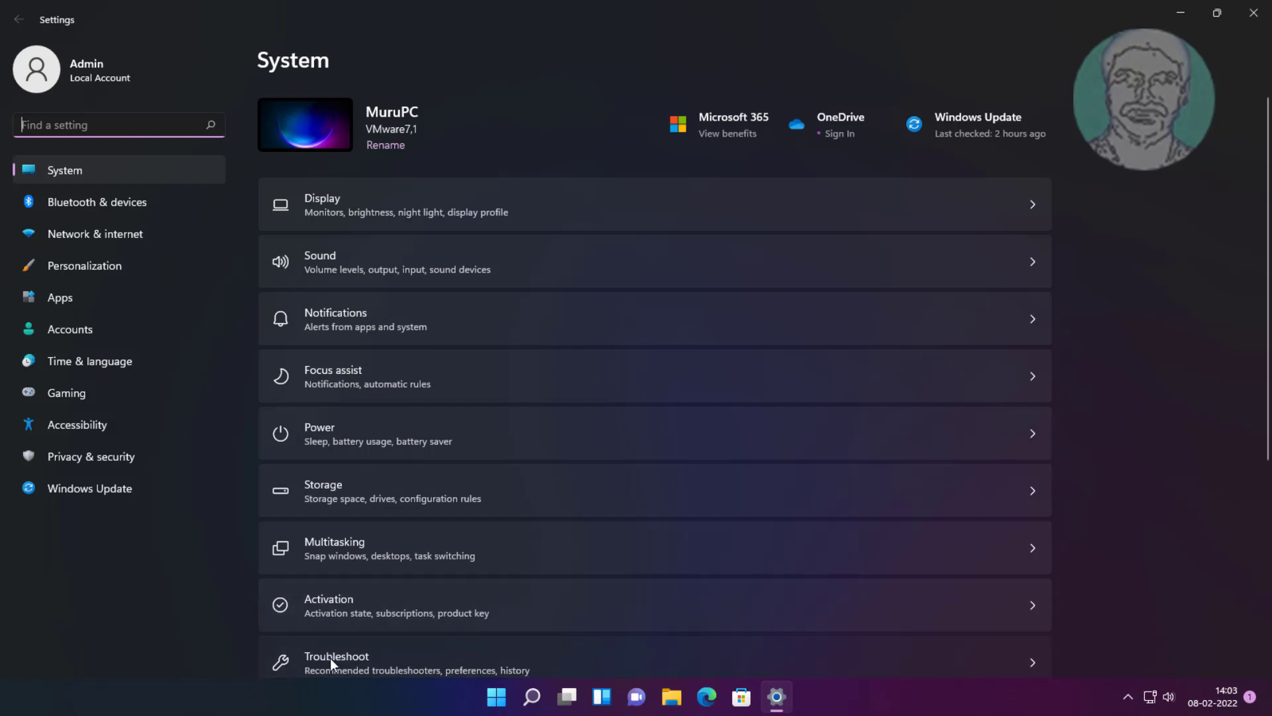
left_click(352, 269)
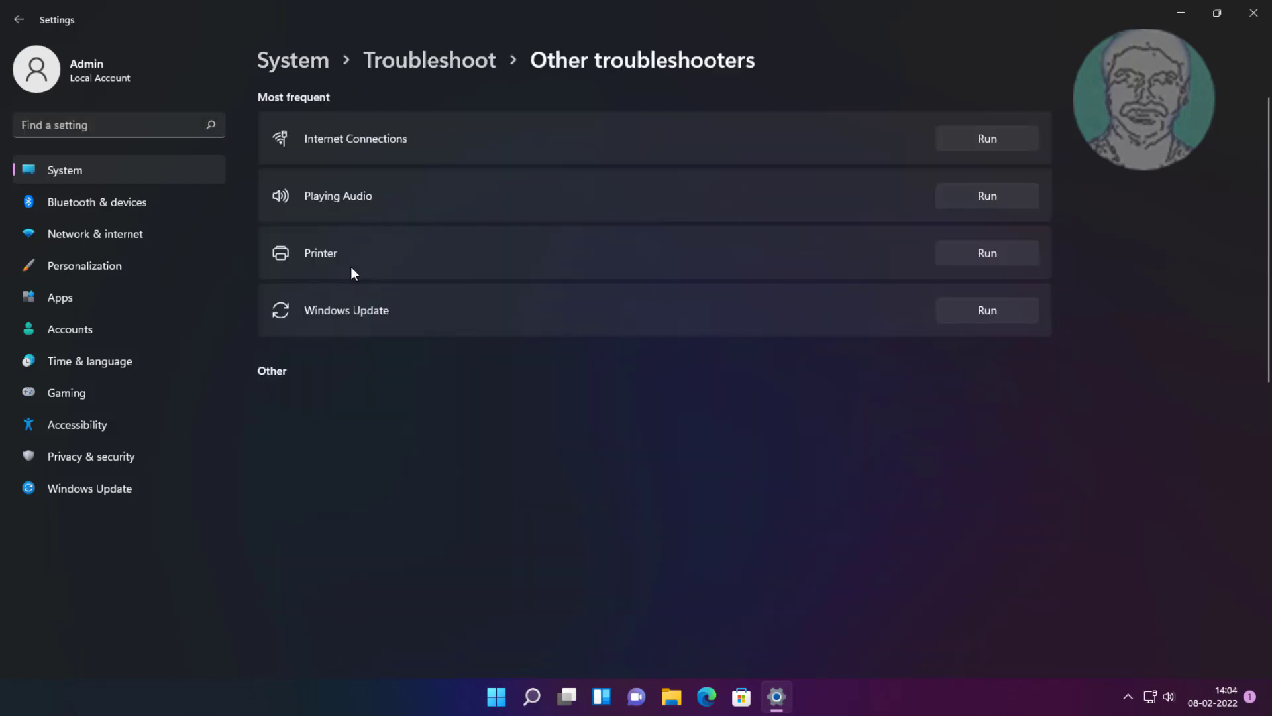
left_click(994, 310)
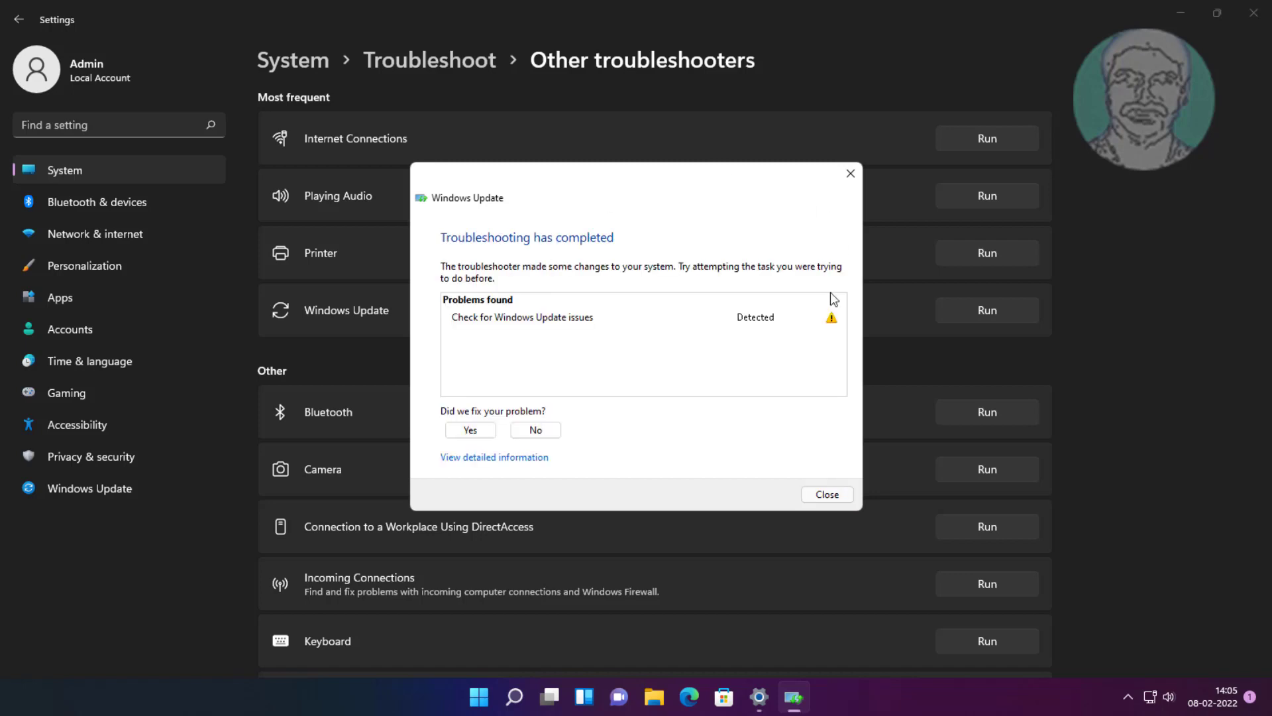
left_click(822, 495)
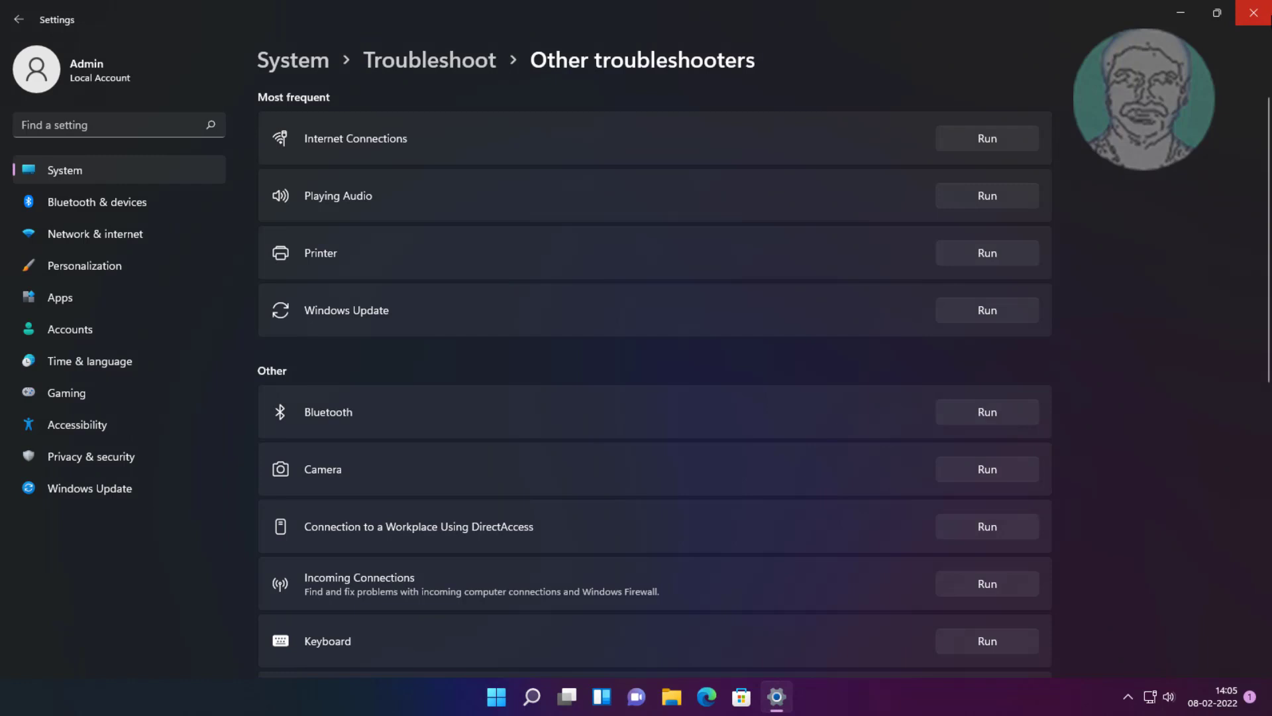
left_click(1251, 17)
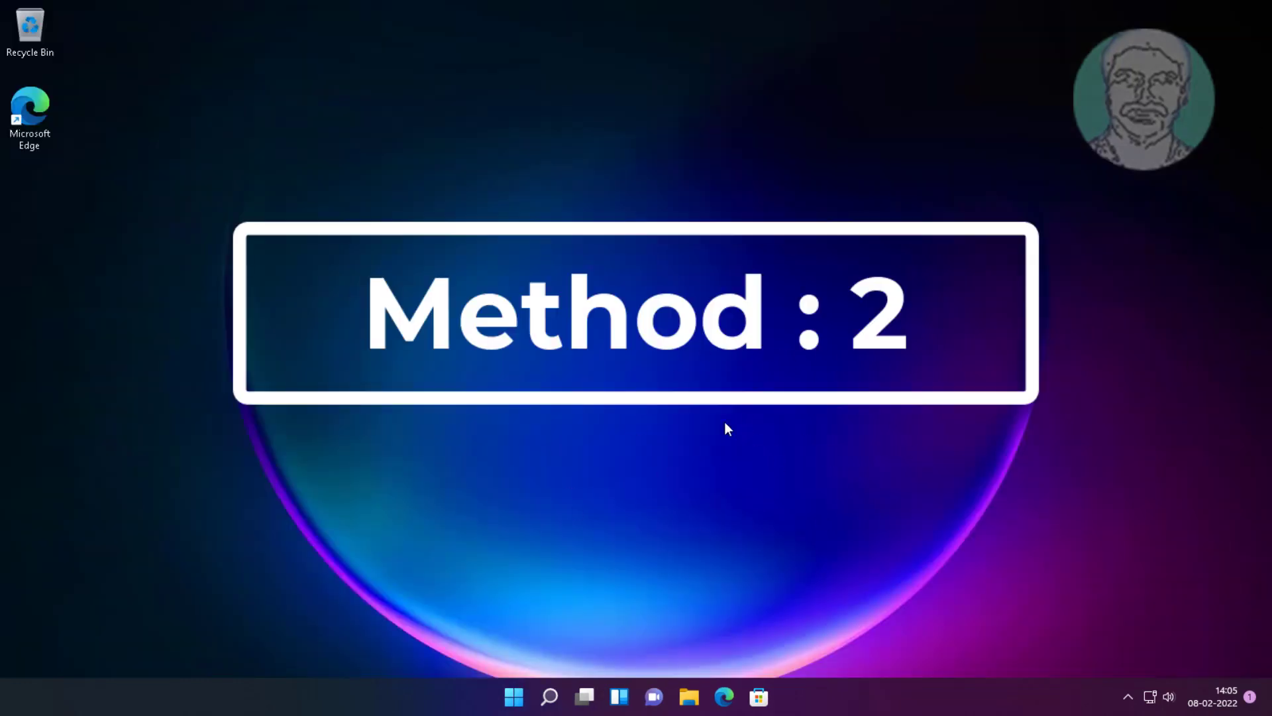
Step: Search Windows for "services" and open the Services app
left_click(550, 695)
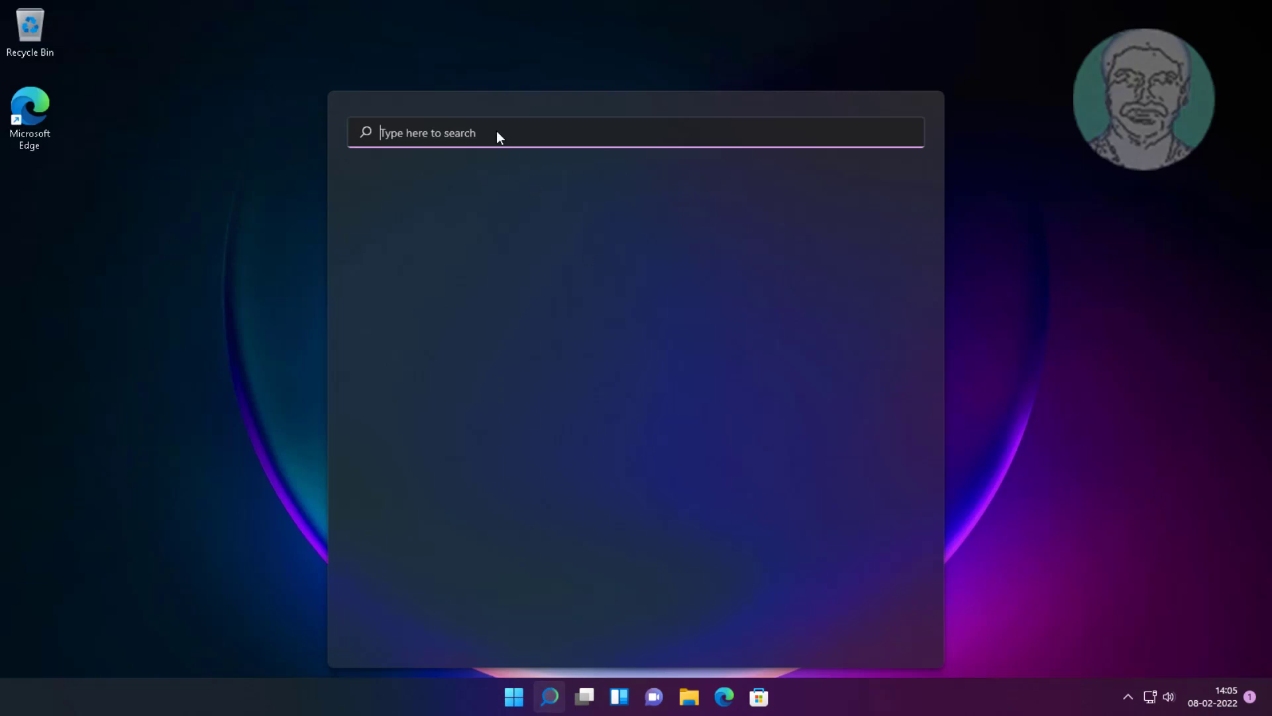
type("ser")
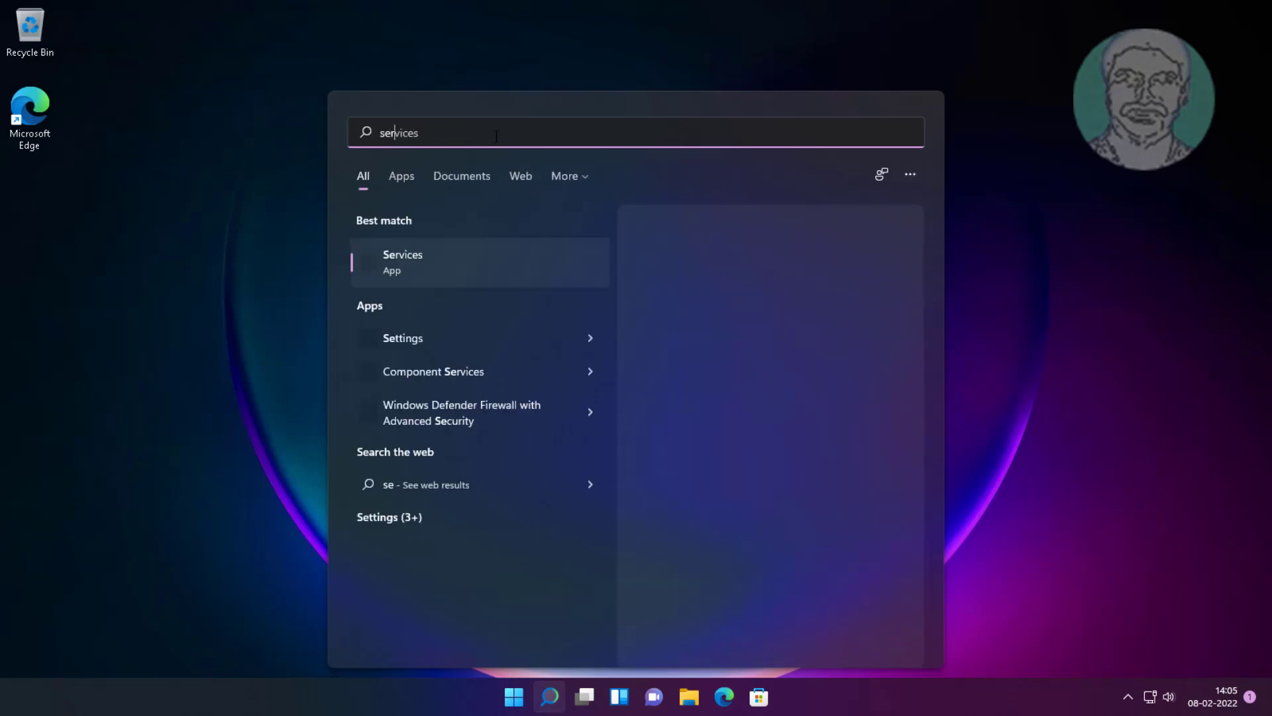
type("vices")
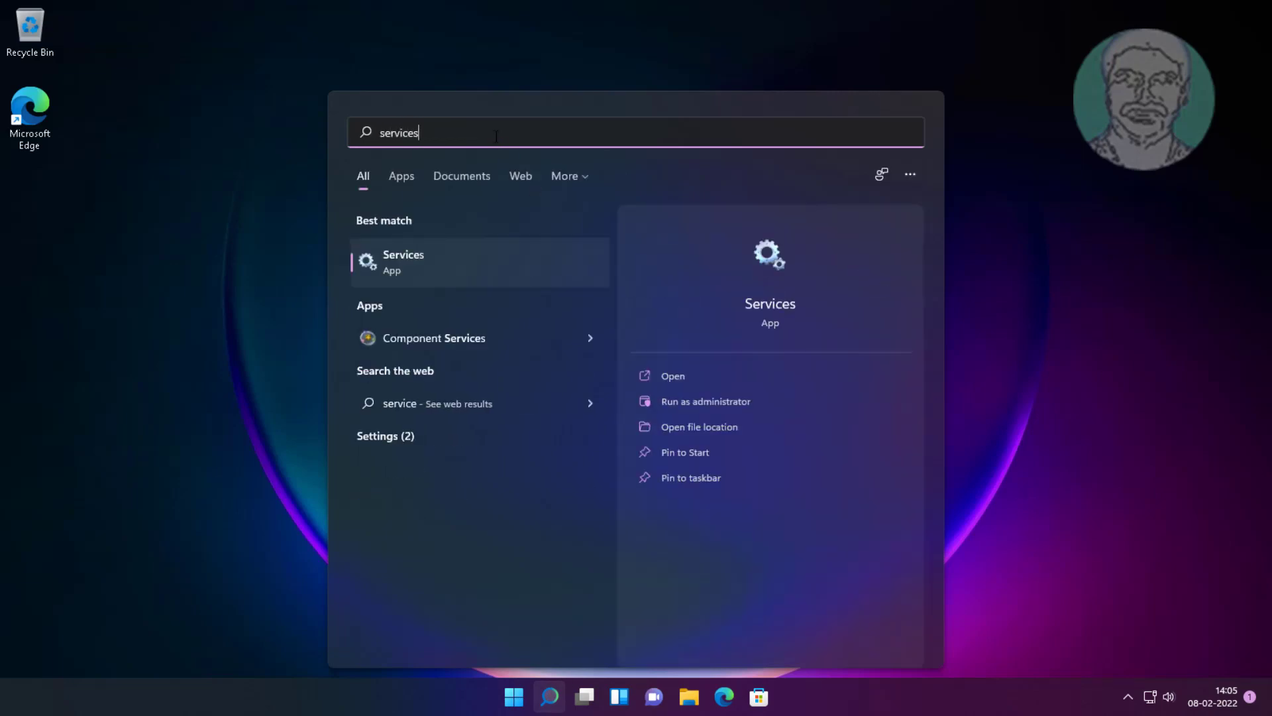
left_click(422, 272)
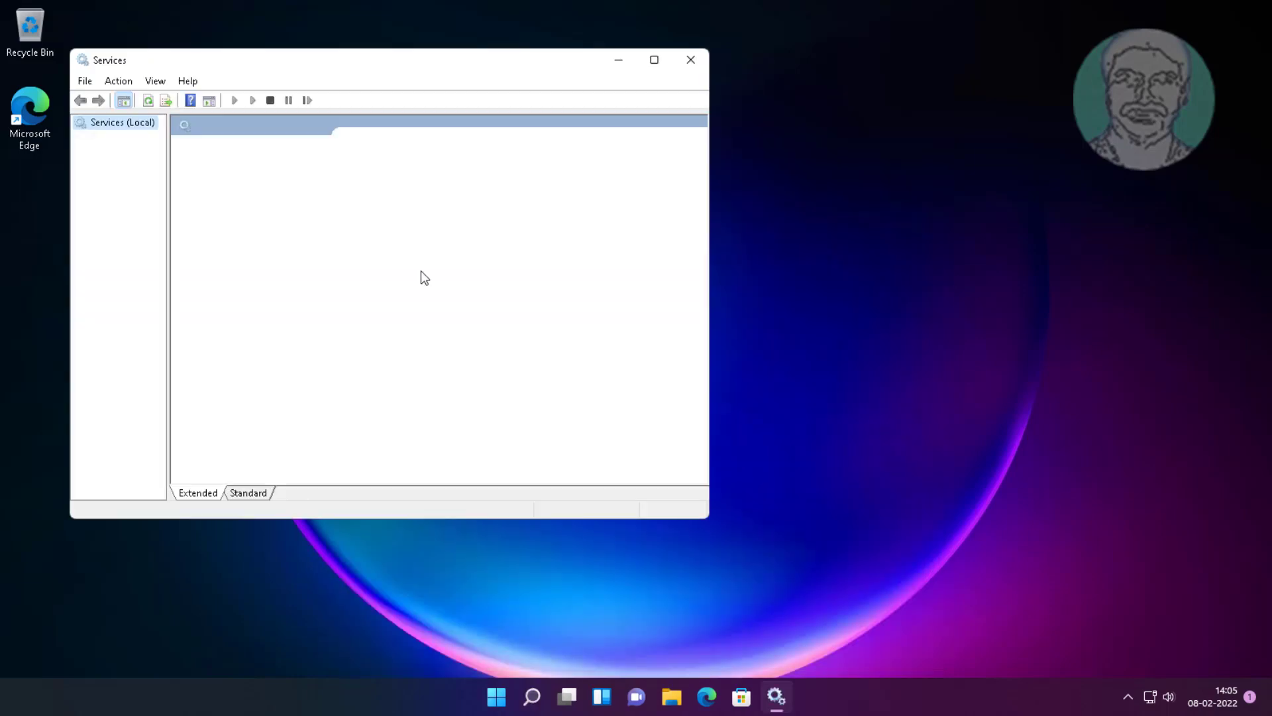
Step: Set the Windows Update service's startup type to Automatic and restart the service, closing Services when done
left_click(401, 358)
key("w")
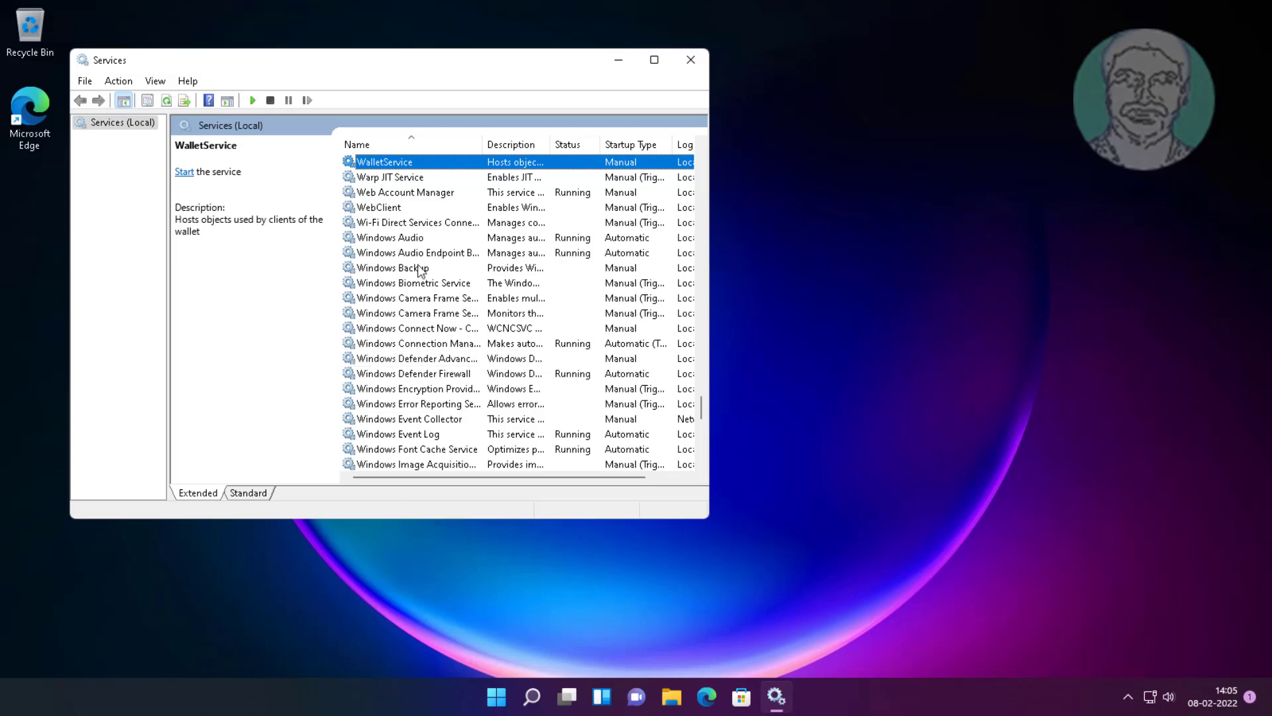
scroll(419, 269, "down", 5)
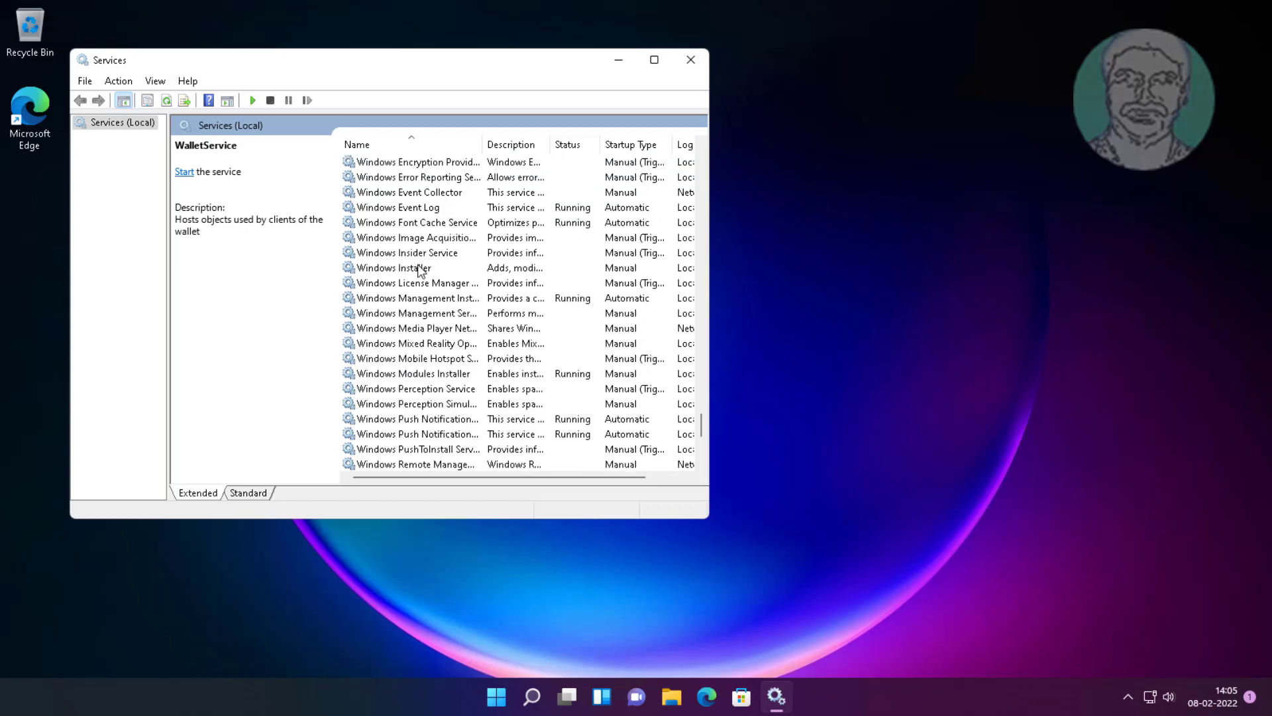
scroll(424, 305, "down", 6)
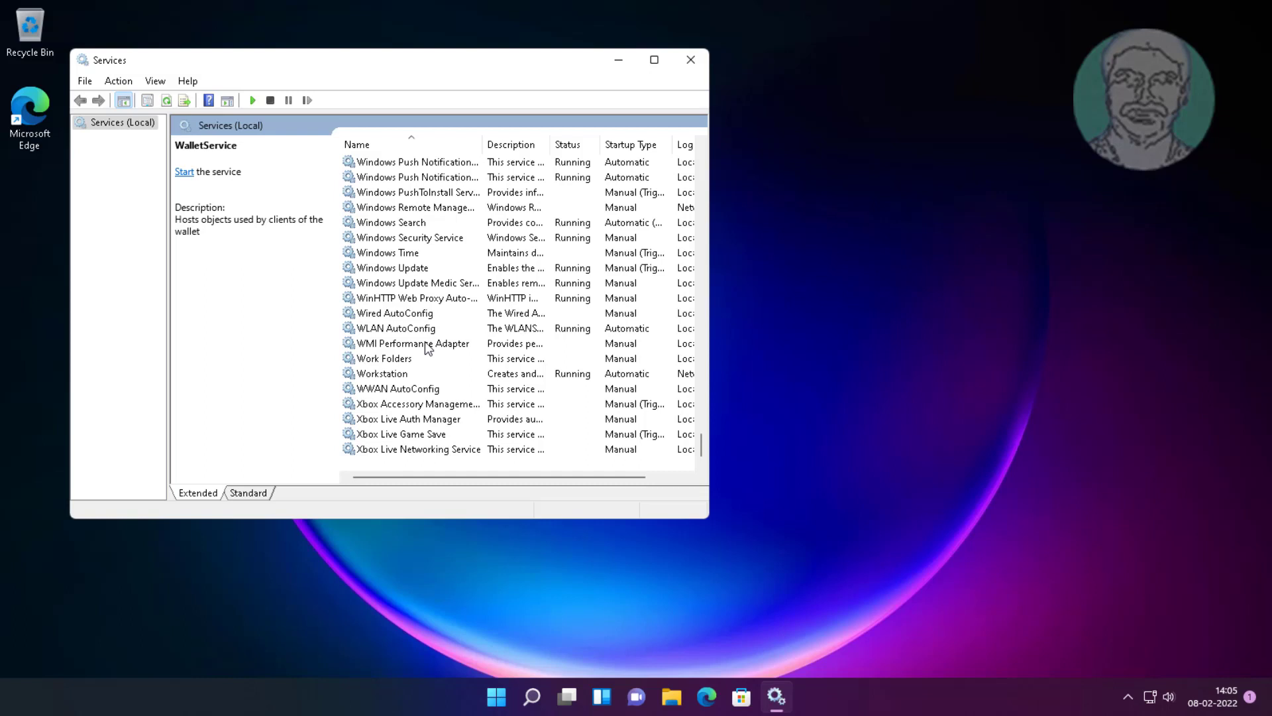
left_click(376, 267)
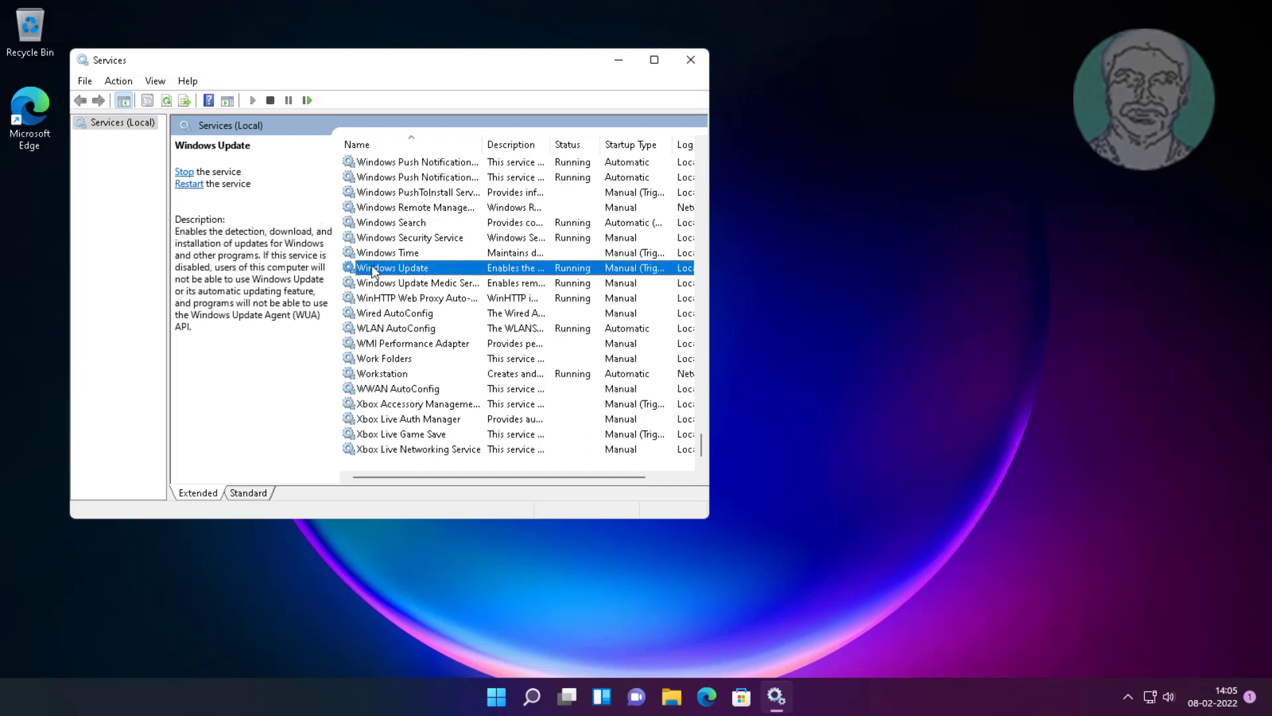
double_click(388, 268)
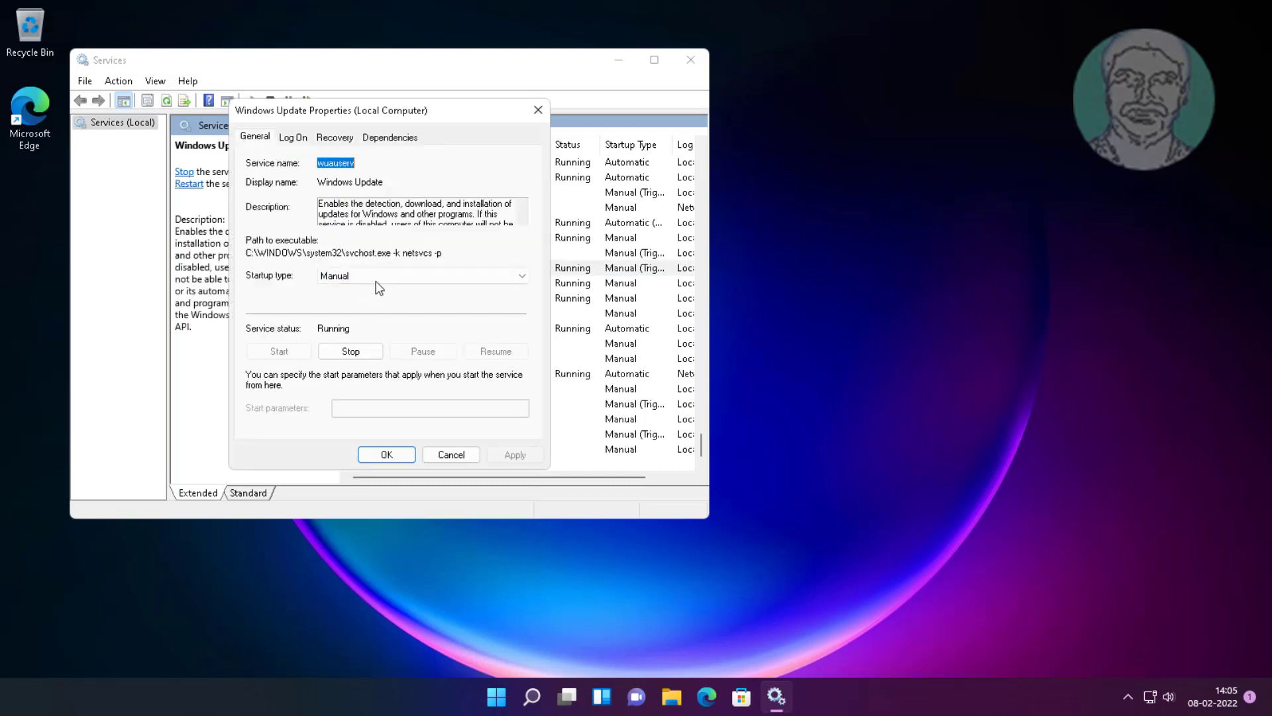
left_click(377, 278)
left_click(337, 301)
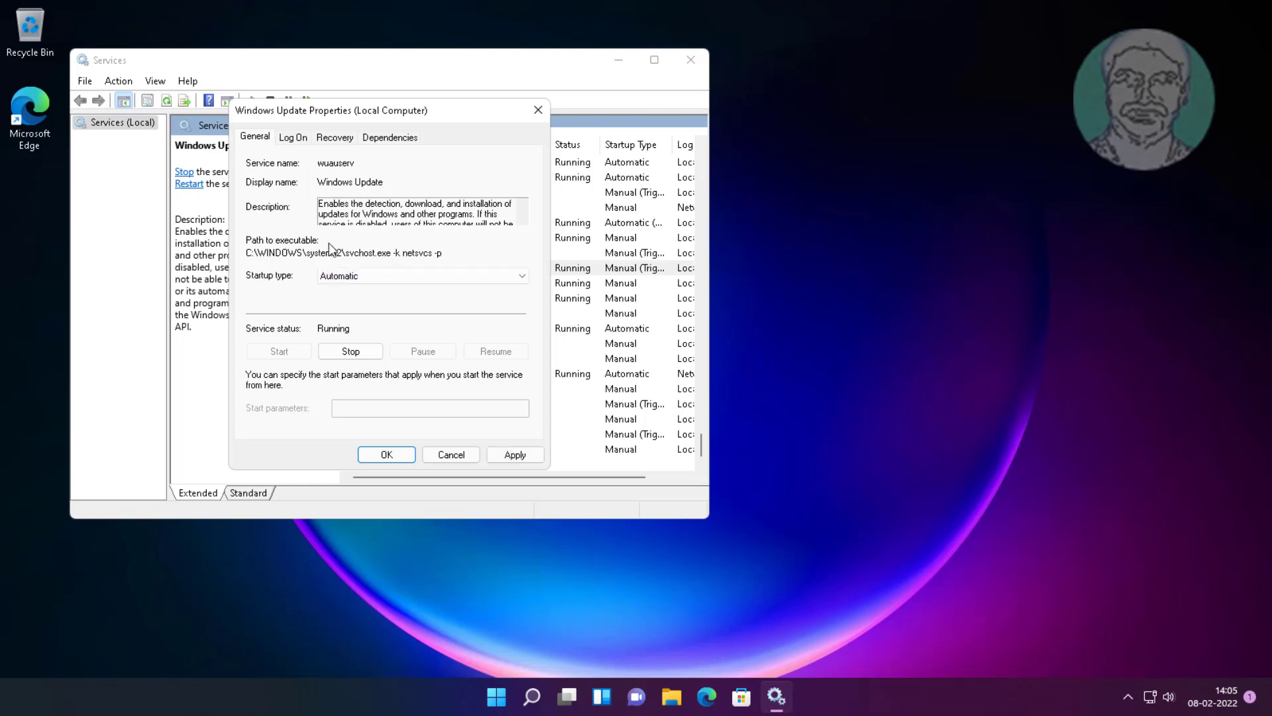
left_click(517, 459)
left_click(388, 459)
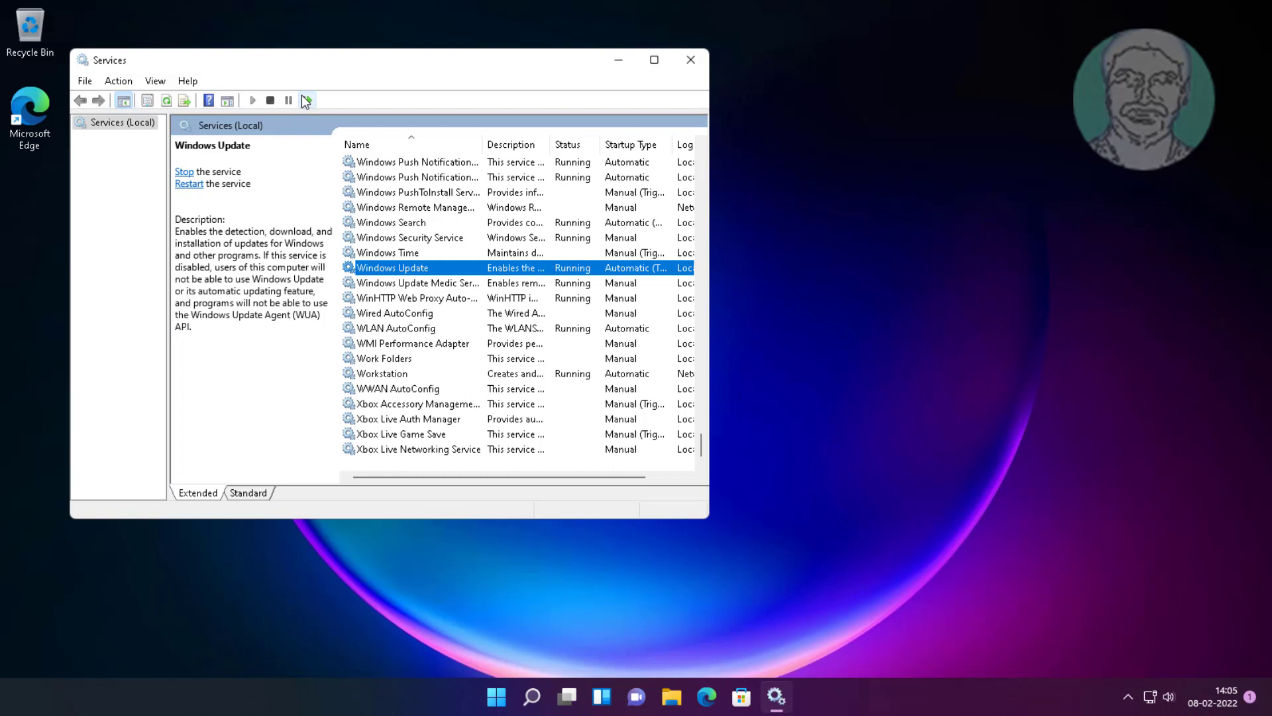
left_click(306, 99)
left_click(693, 59)
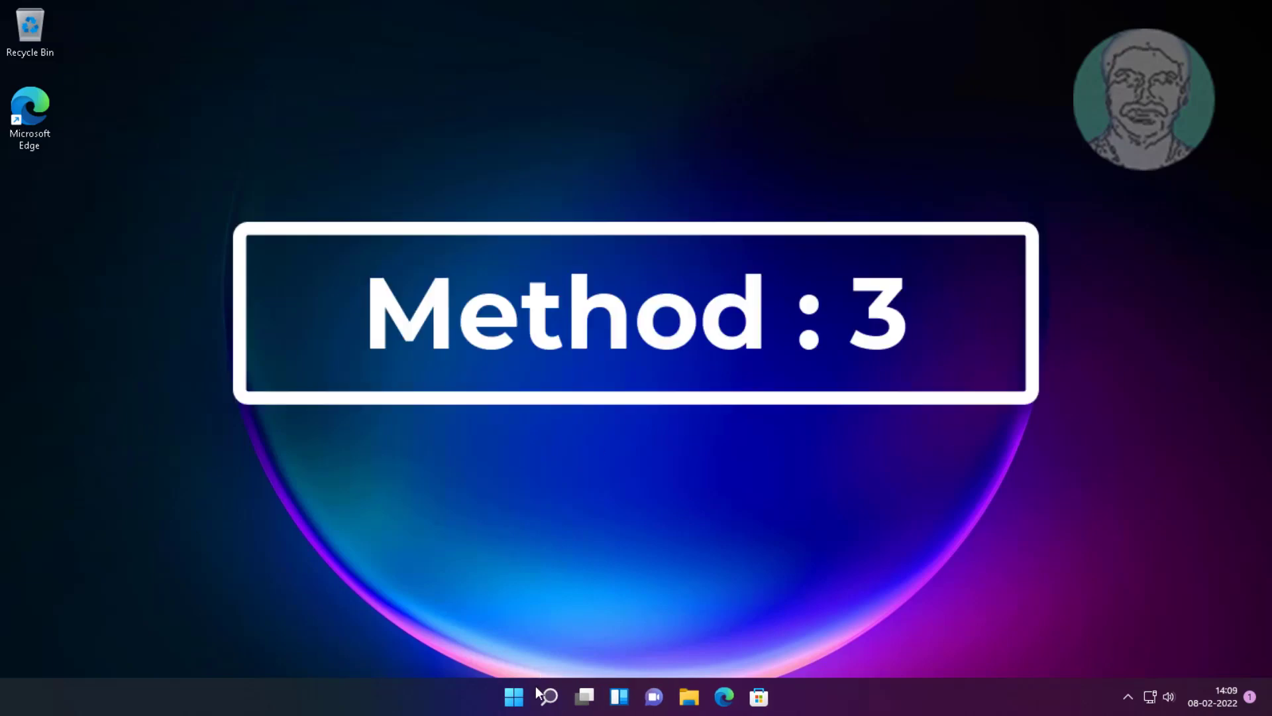
Step: Search Windows for "cmd" and open Command Prompt as administrator
left_click(514, 696)
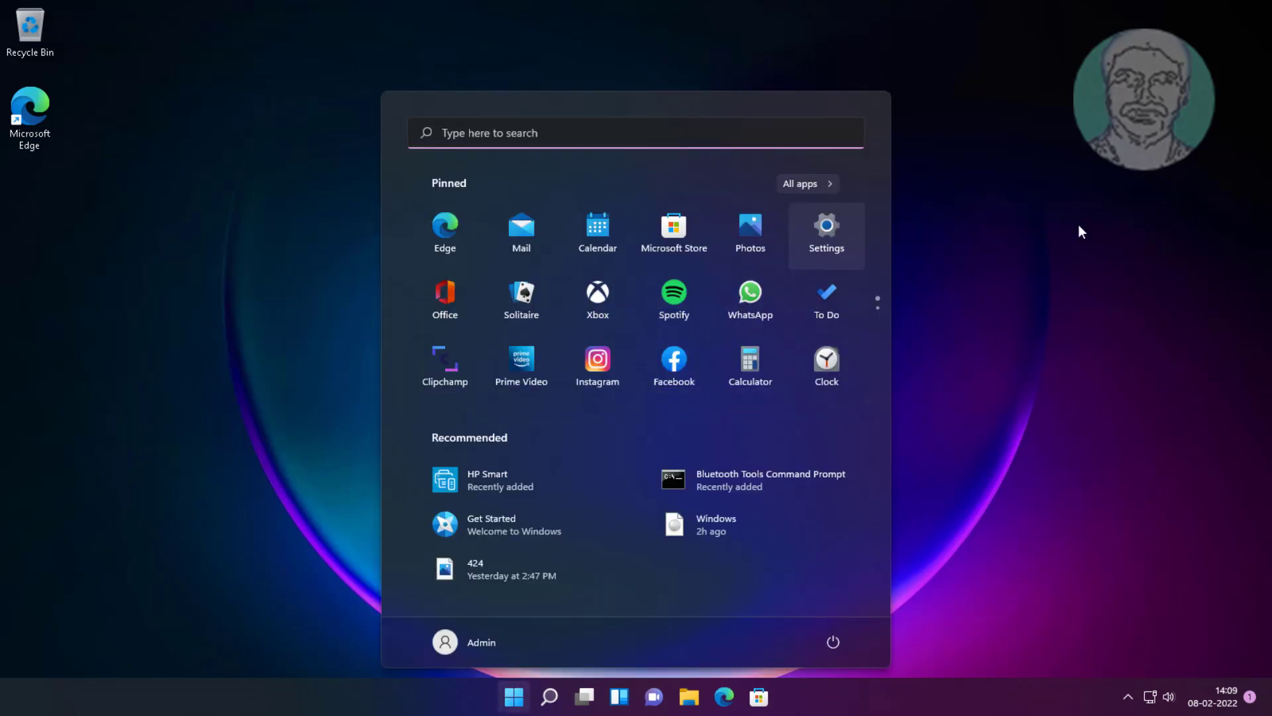
left_click(1079, 225)
left_click(548, 696)
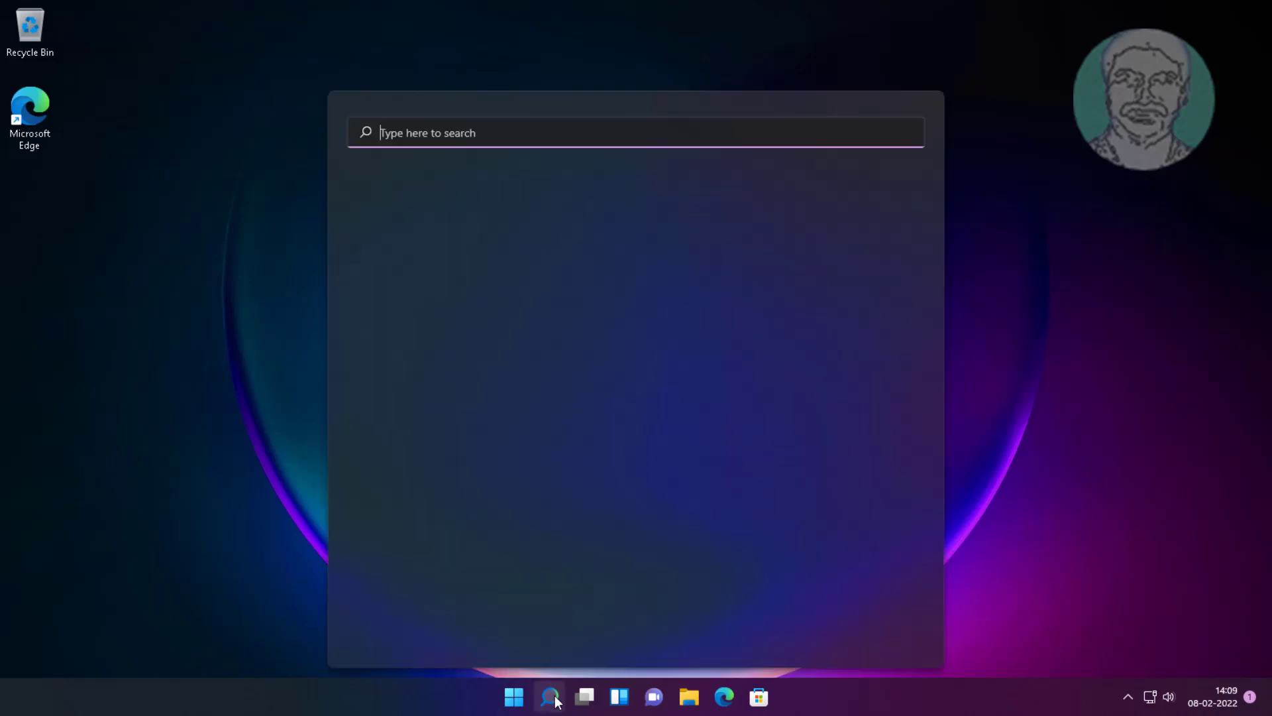
type("cmd")
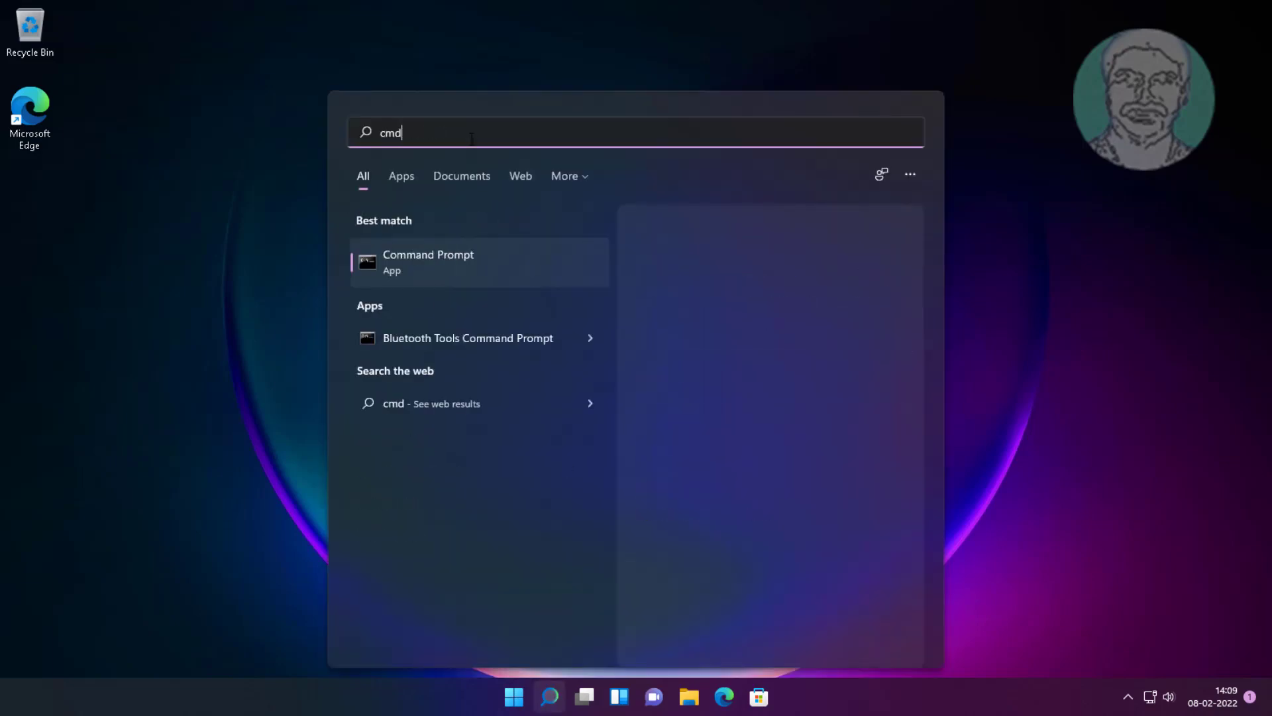
right_click(413, 261)
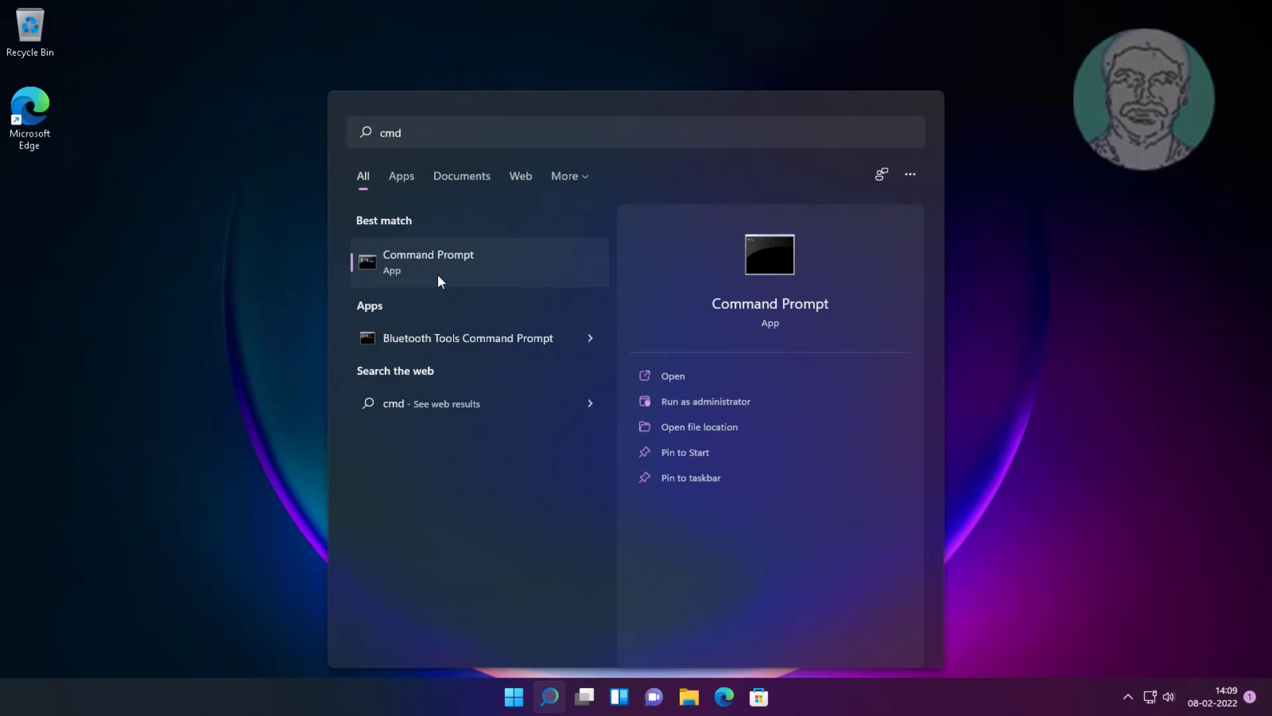
left_click(466, 283)
left_click(504, 473)
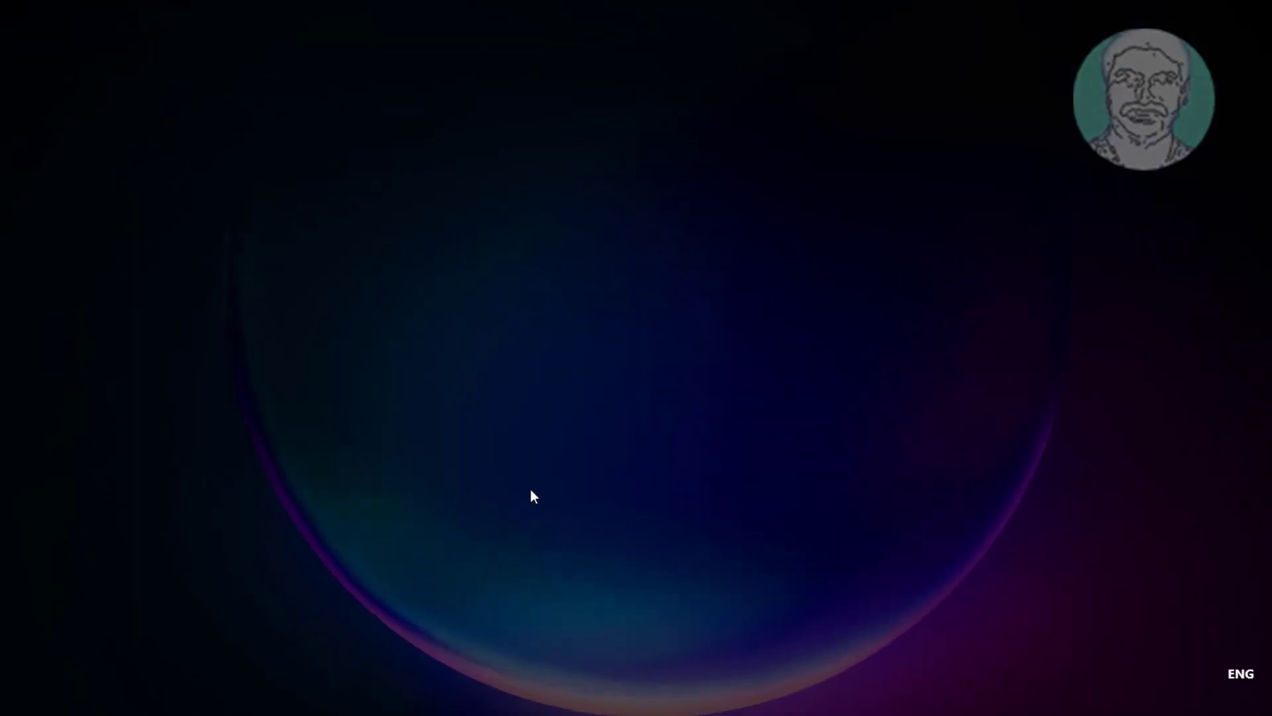
Step: Use net stop commands to stop the wuauserv, bits, cryptsvc and msiserver services in that order
type("net")
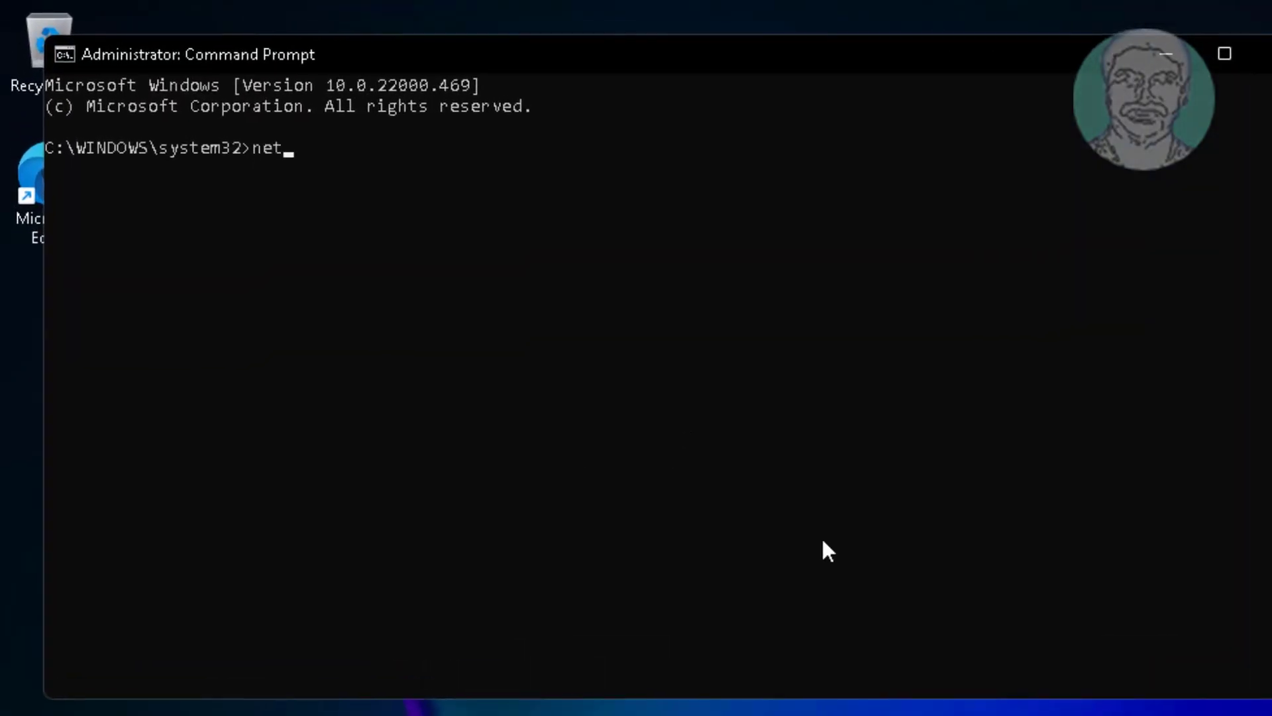
type(" stop wuauserv")
key("Return")
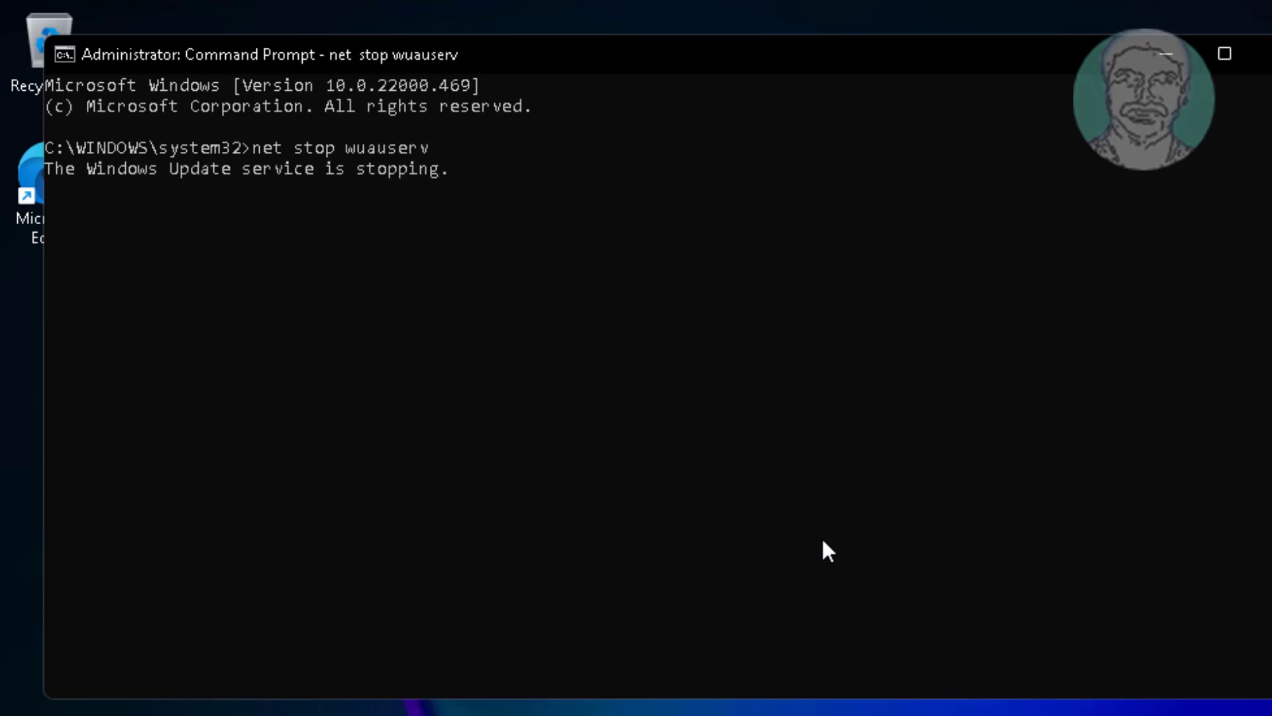
type("net stop bits")
key("Return")
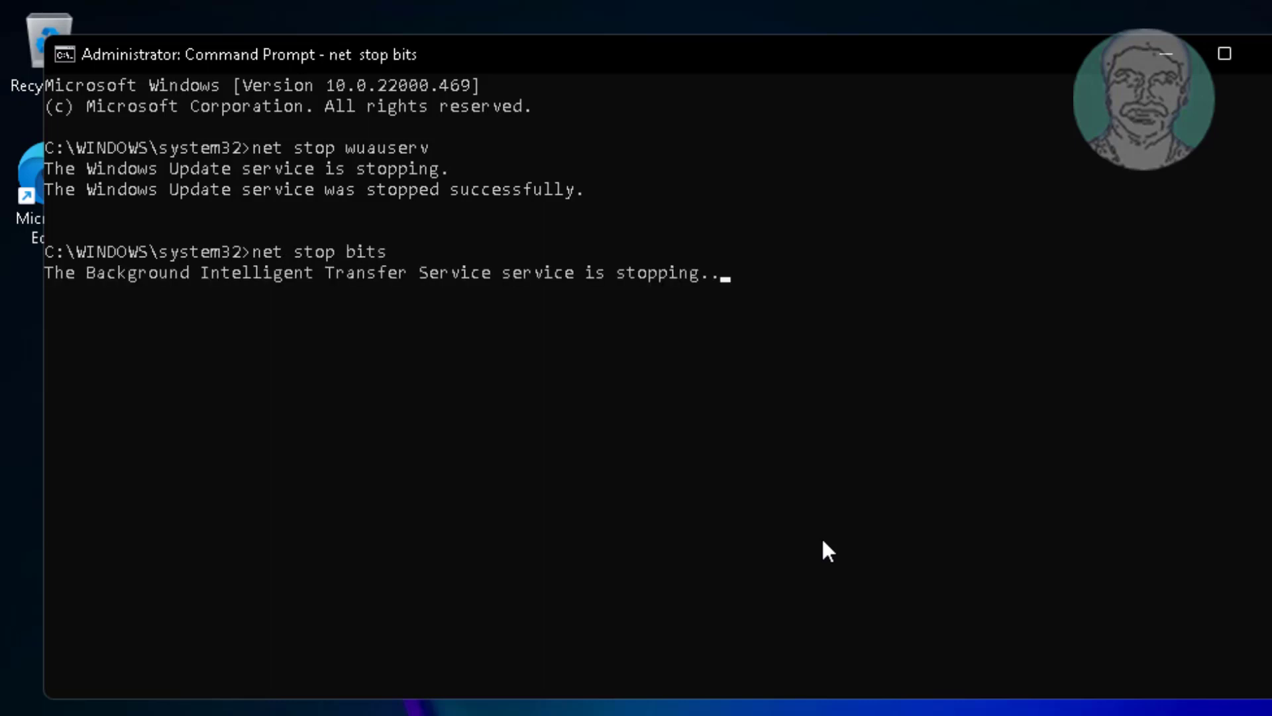
type("net stop cryptsvc")
key("Return")
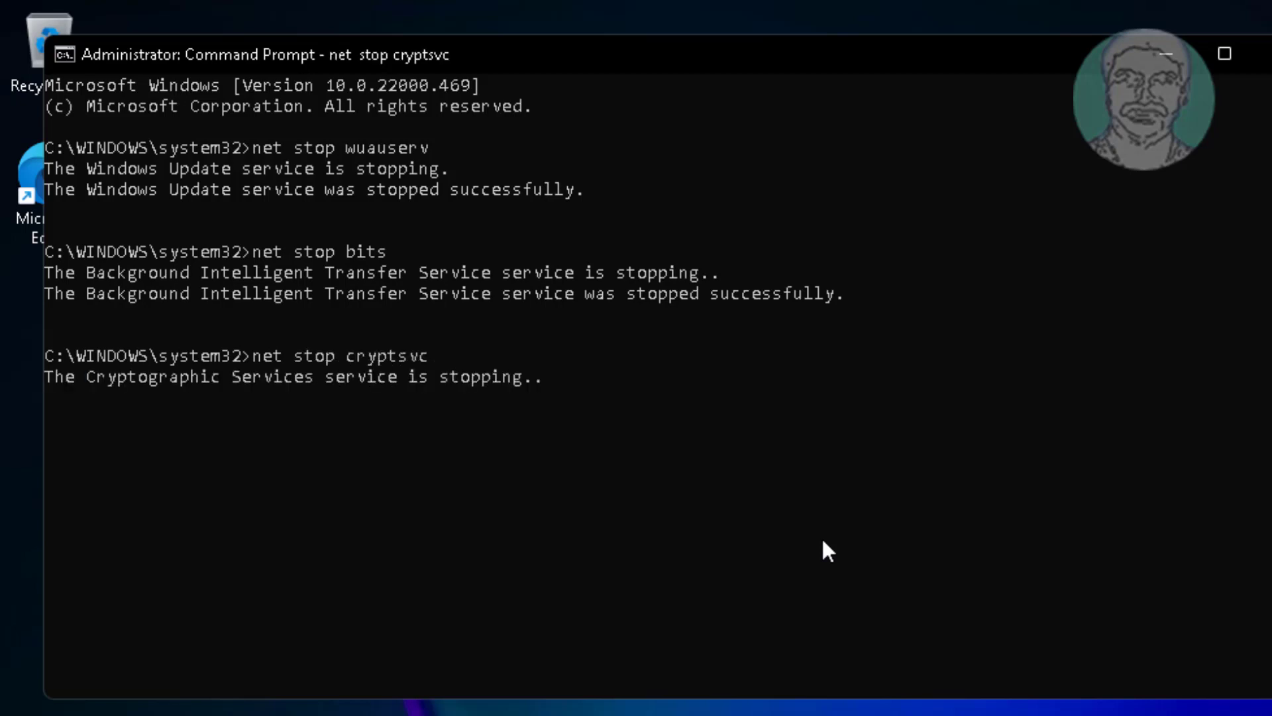
type("net stop msiserver")
key("Return")
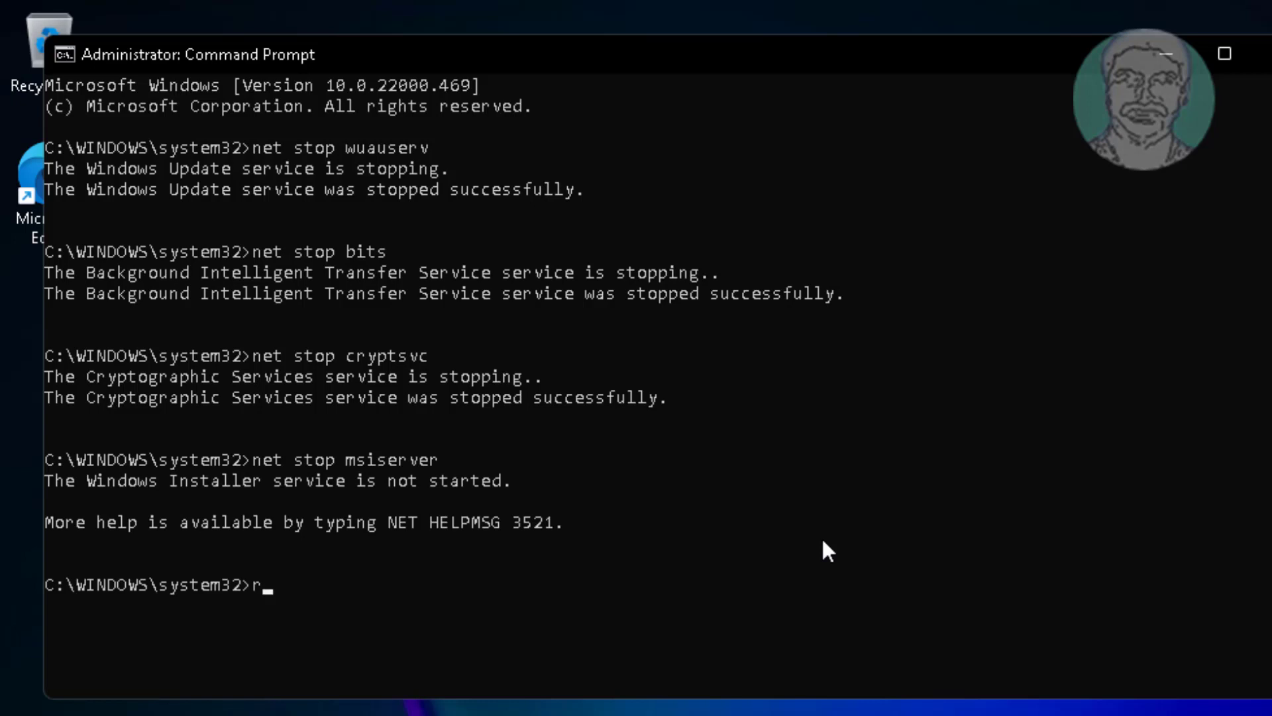
Step: Rename the folder c:\windows\softwaredistribution to softwaredistribution.old with the ren command
type("ren c:\\windoww")
key("BackSpace")
type("s")
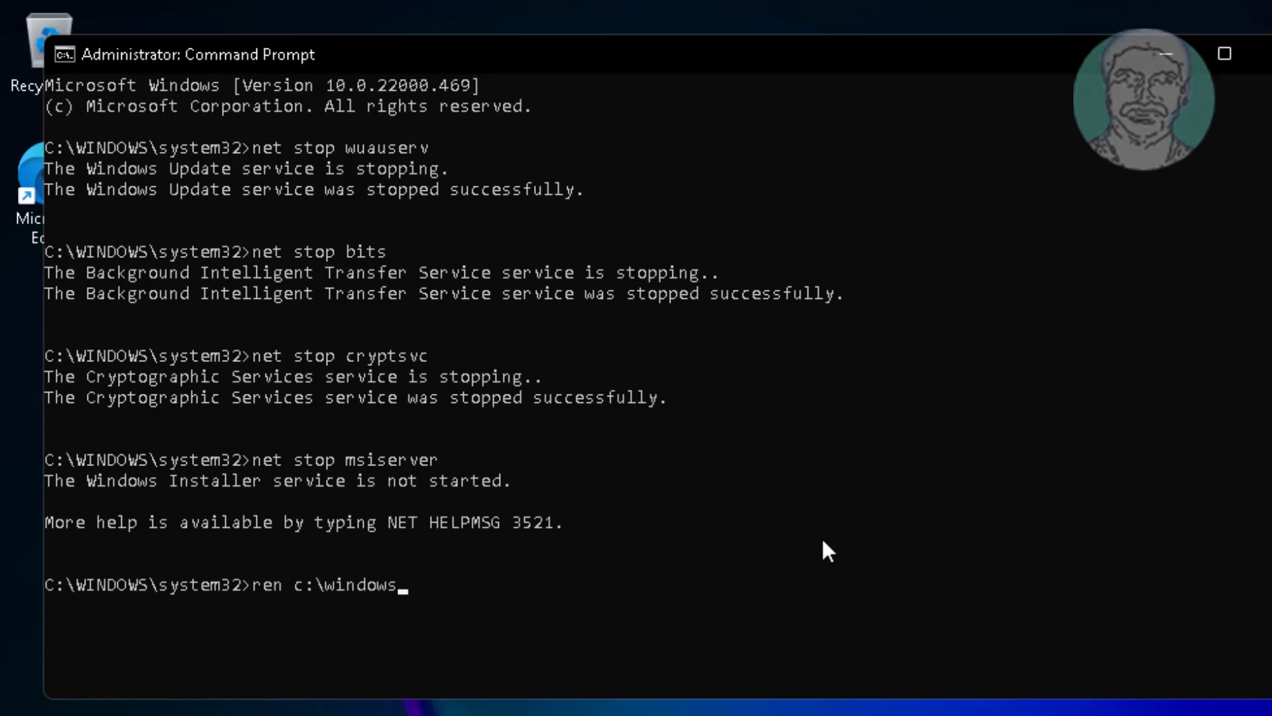
type("\\softwaredistribution")
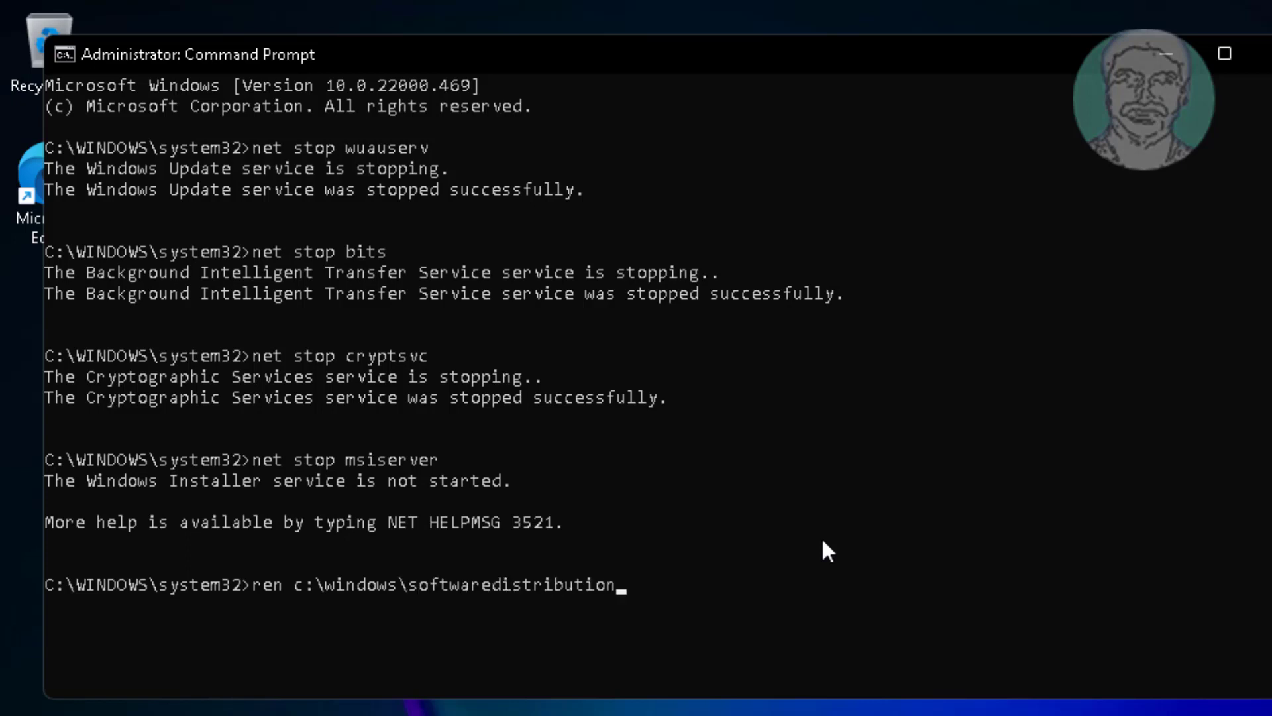
type(" softwaredistrib")
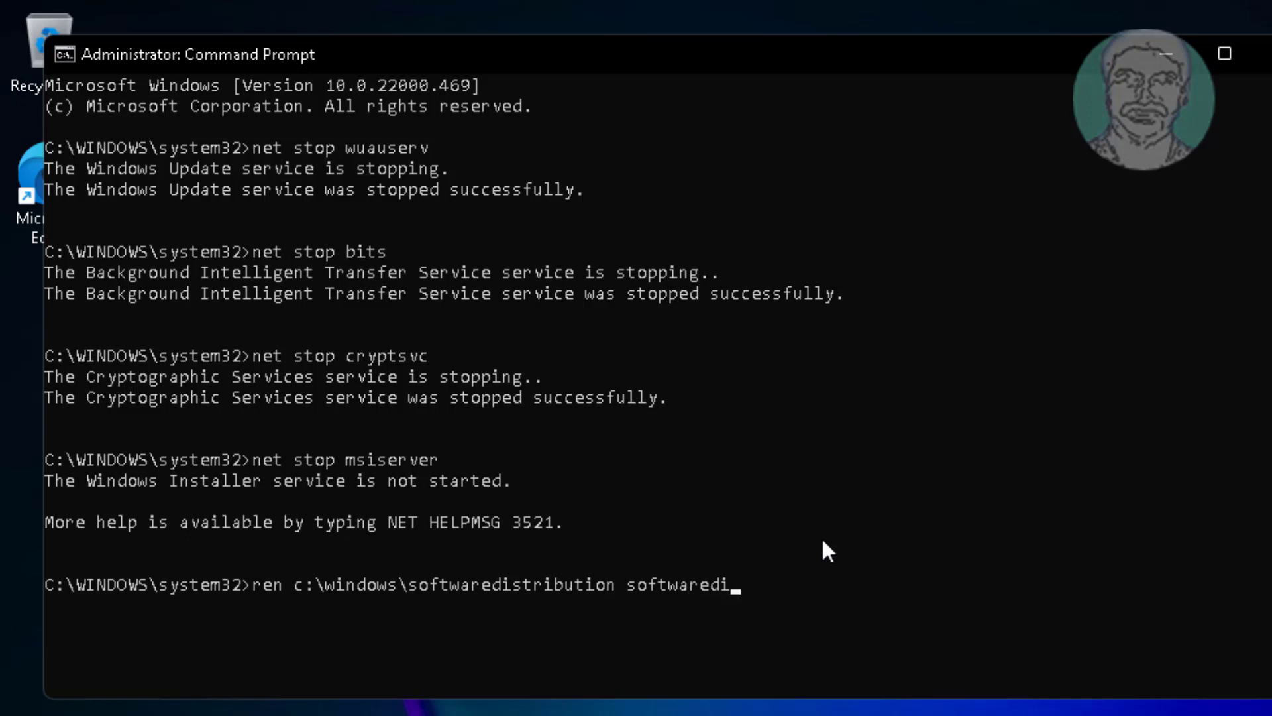
type("ution.old")
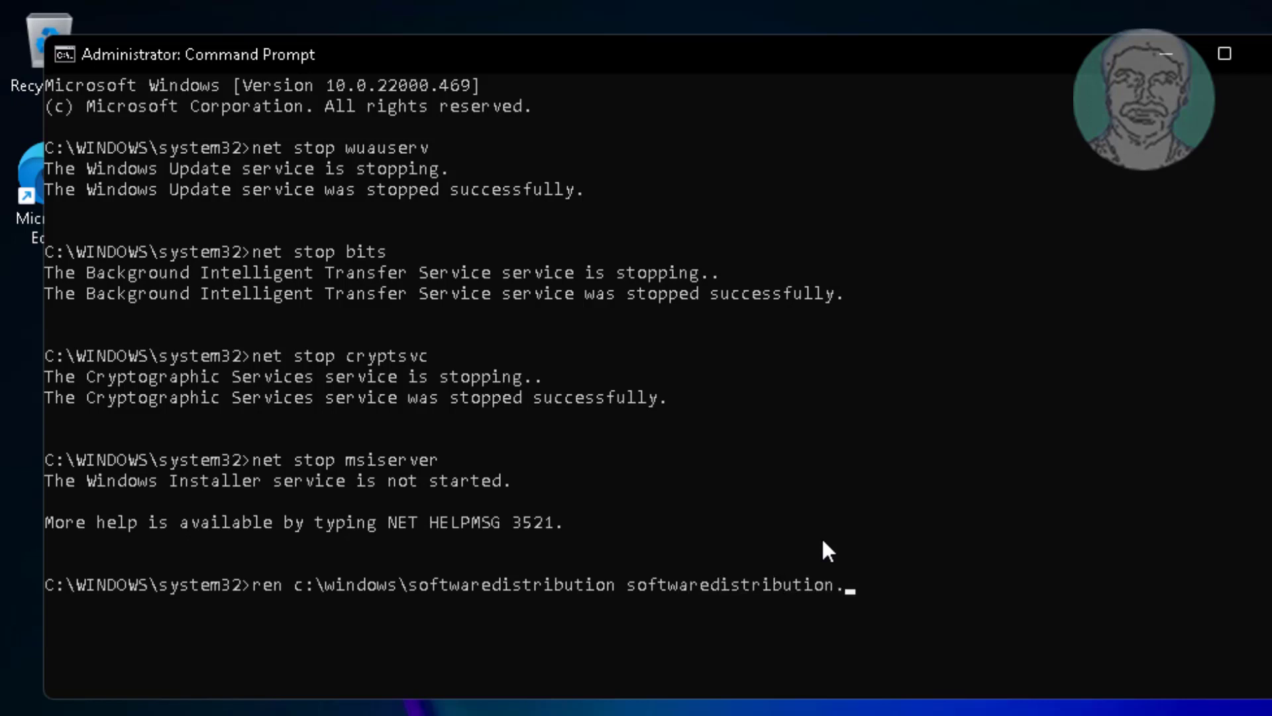
key("Return")
Step: Rename the folder c:\windows\system32\catroot2 to catroot2.old with the ren command
type("rec c:\\windows\\system32\\catroot2 catroot2.old")
key("Return")
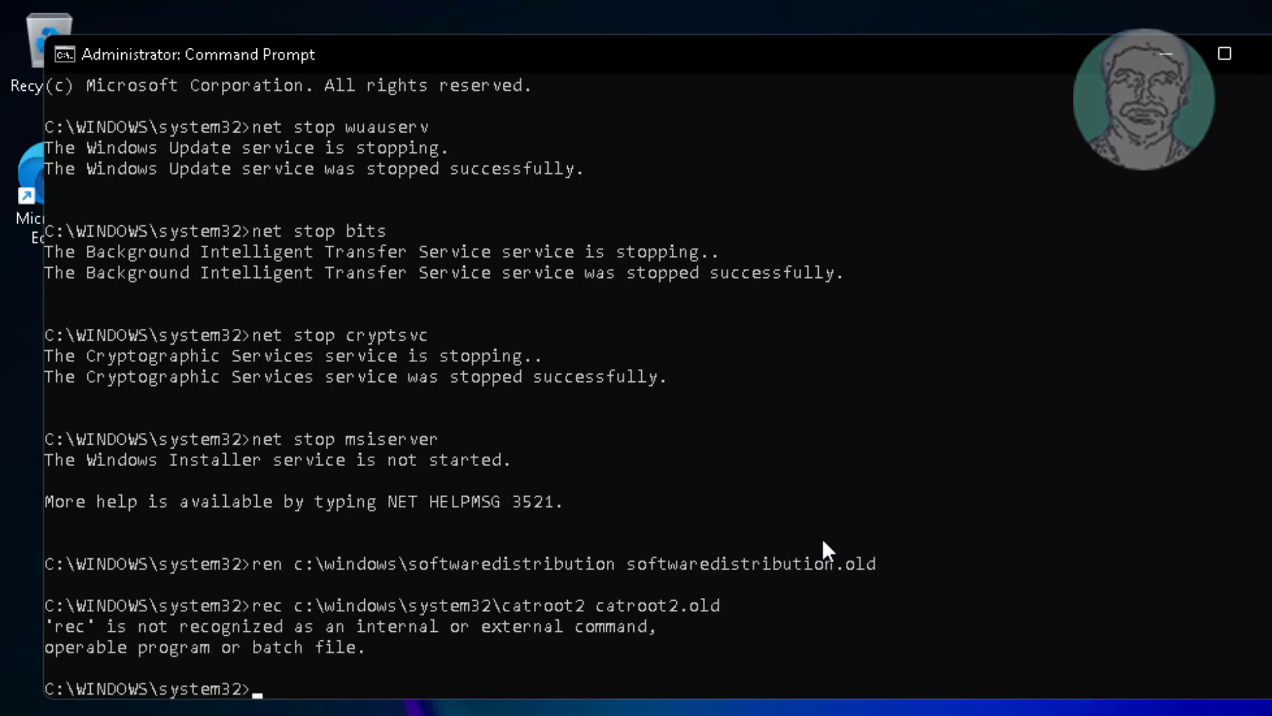
type("ren c:")
type("\\windows")
type("\\system32")
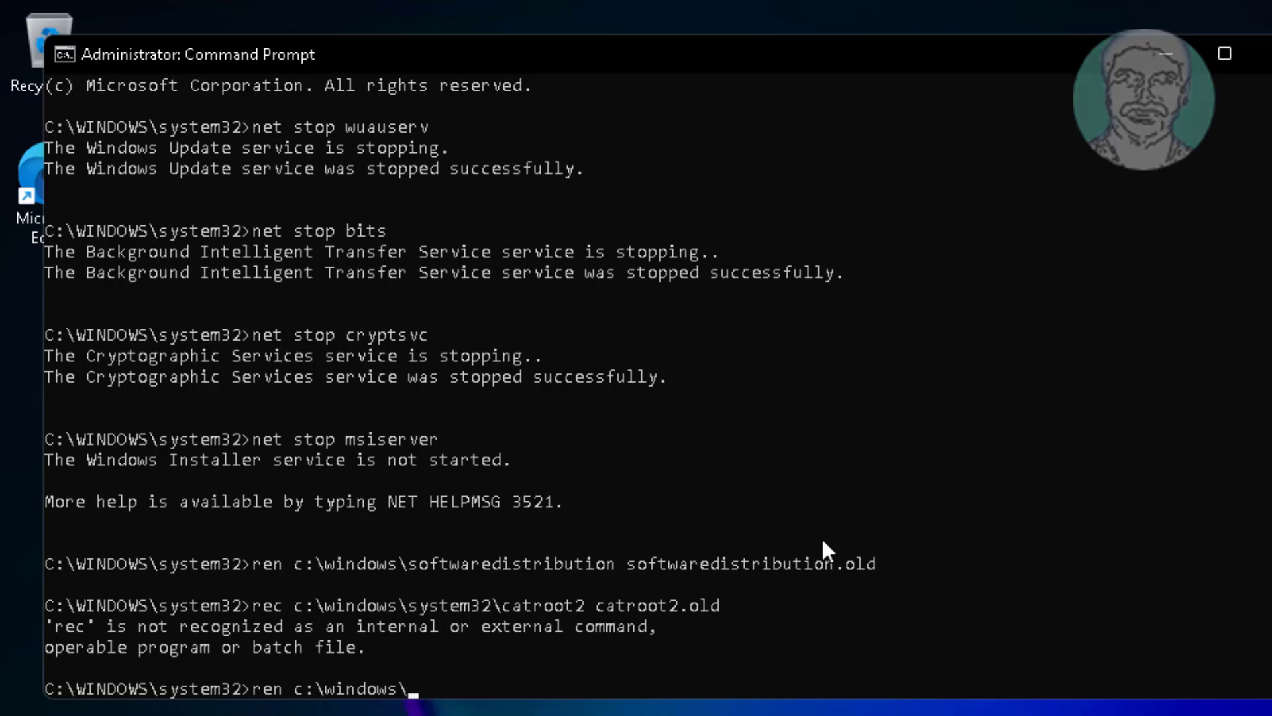
type("\\catroot2")
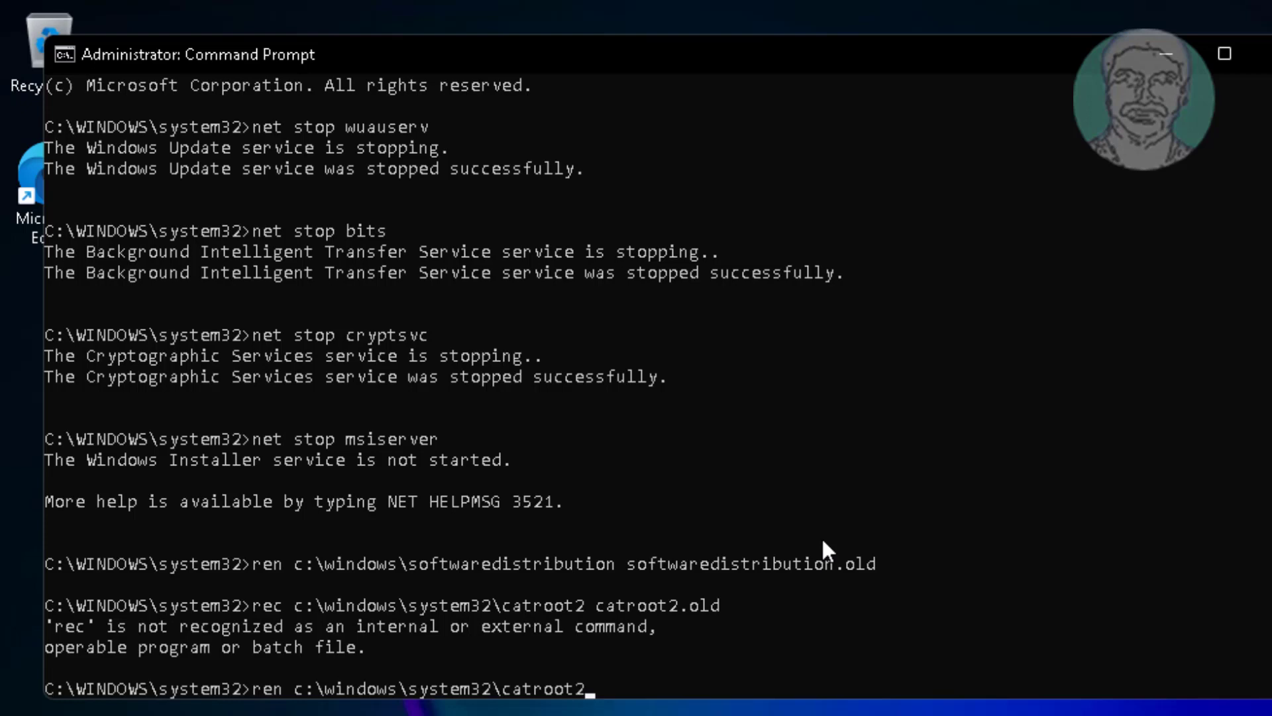
type(" catroot2.old")
key("Return")
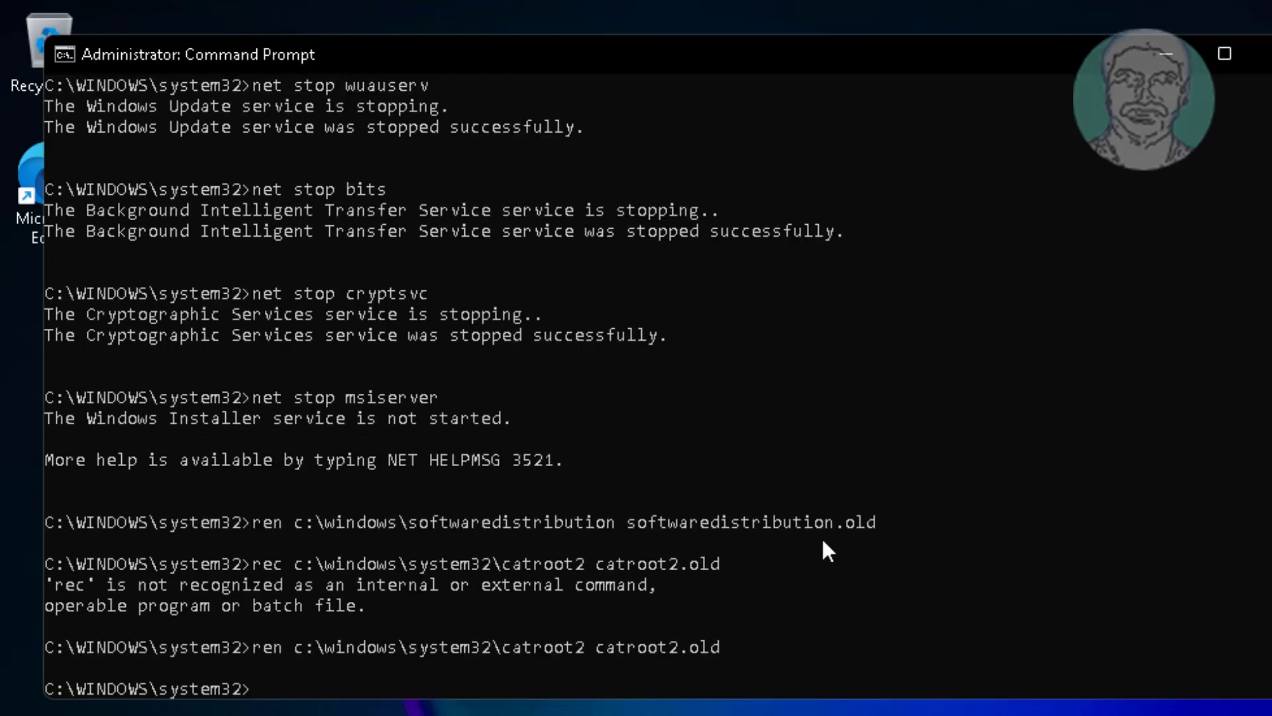
Step: Use net start commands to start the wuauserv, bits, cryptsvc and msiserver services in that order
type("net start wuauserv")
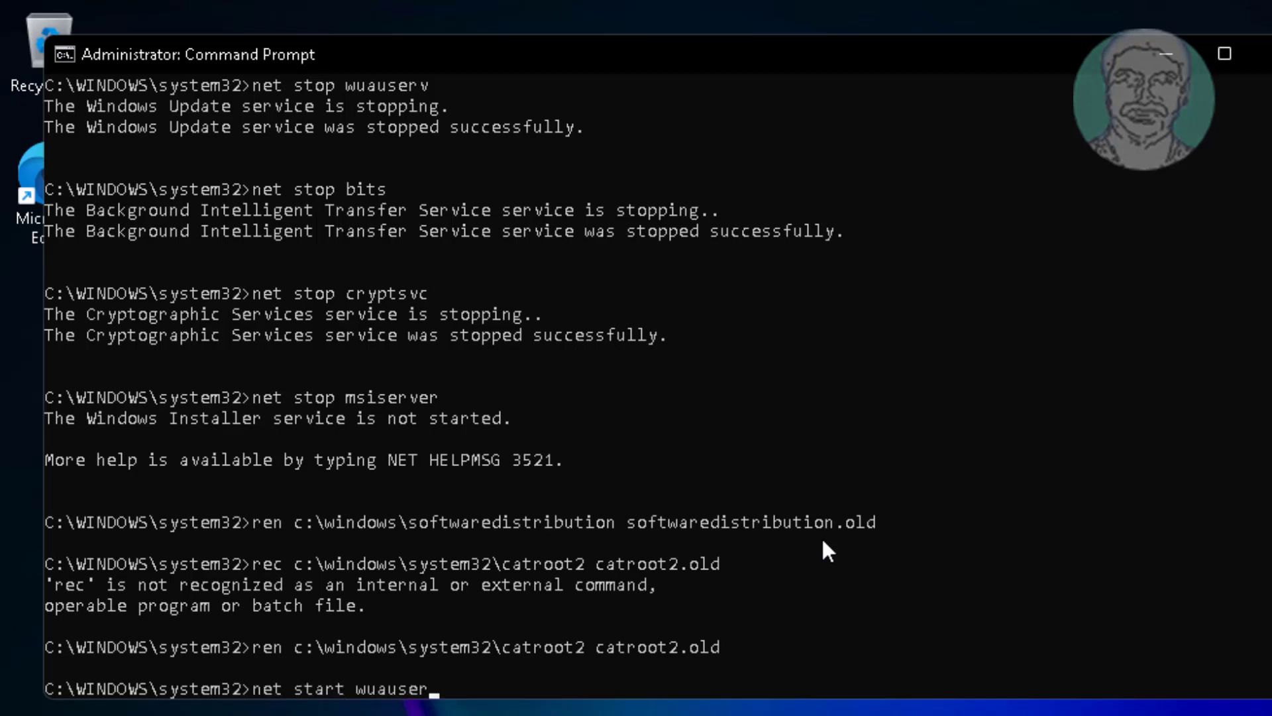
key("Return")
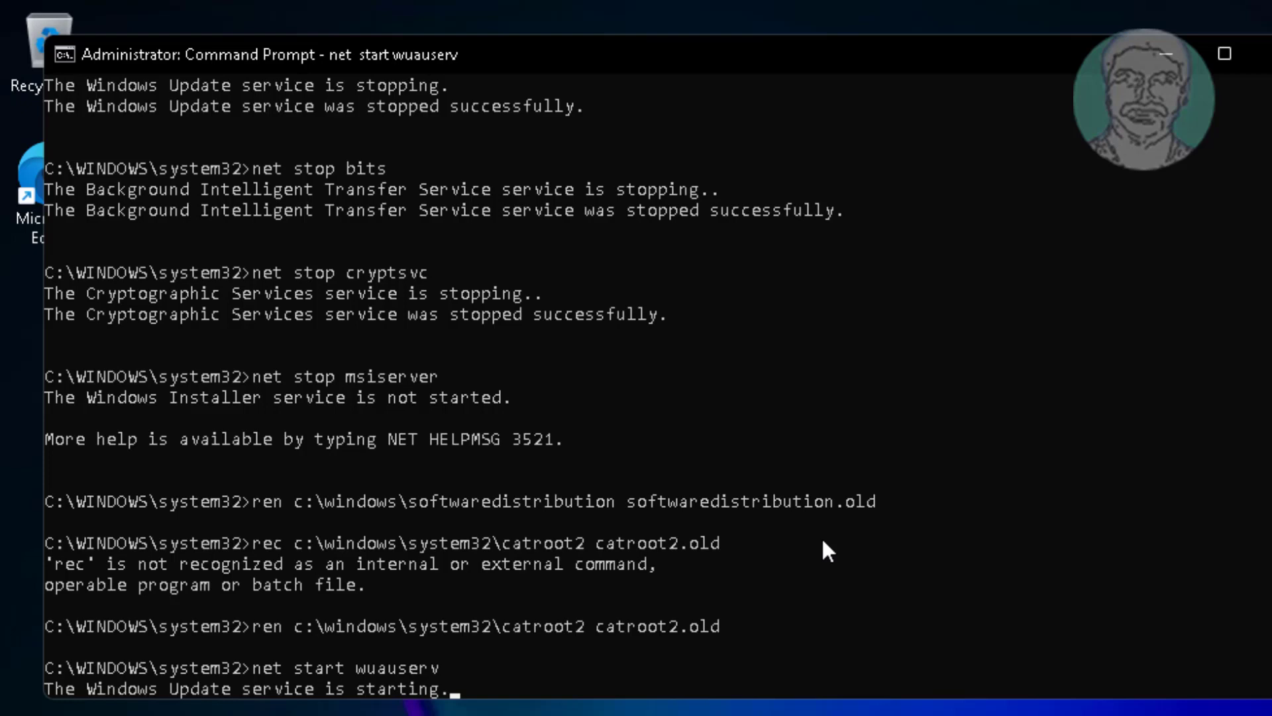
type("net start bits")
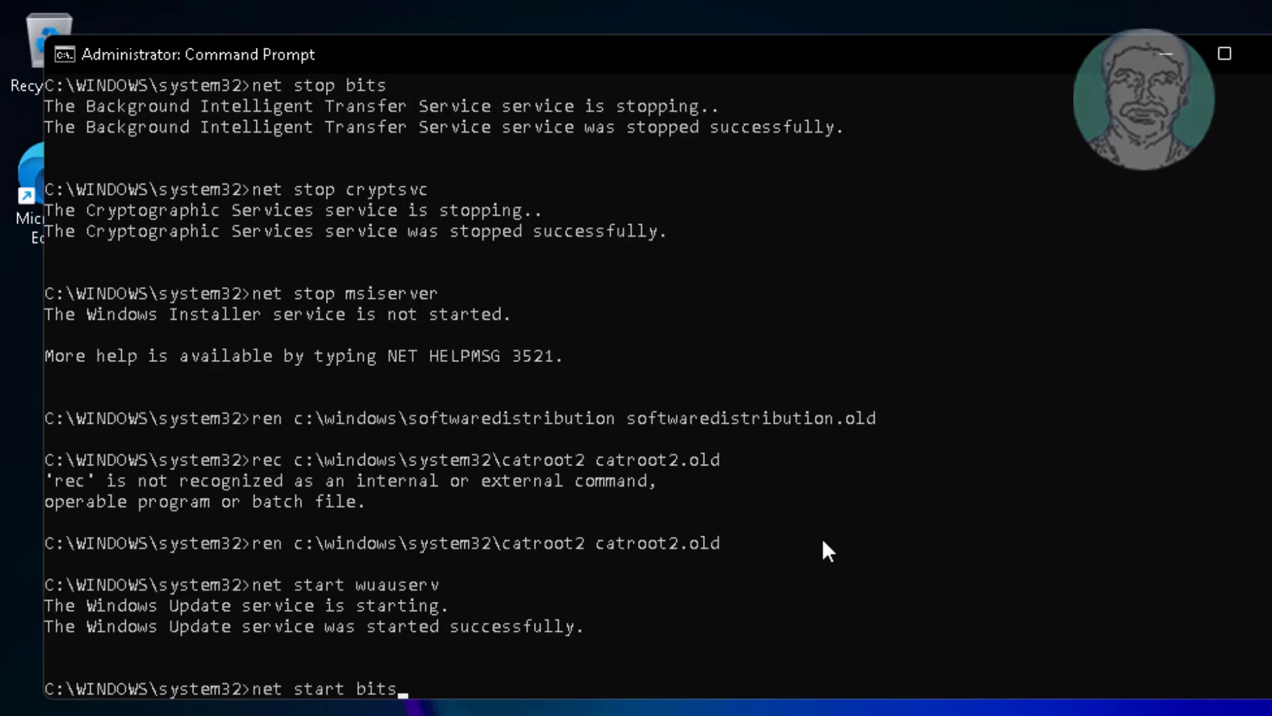
key("Return")
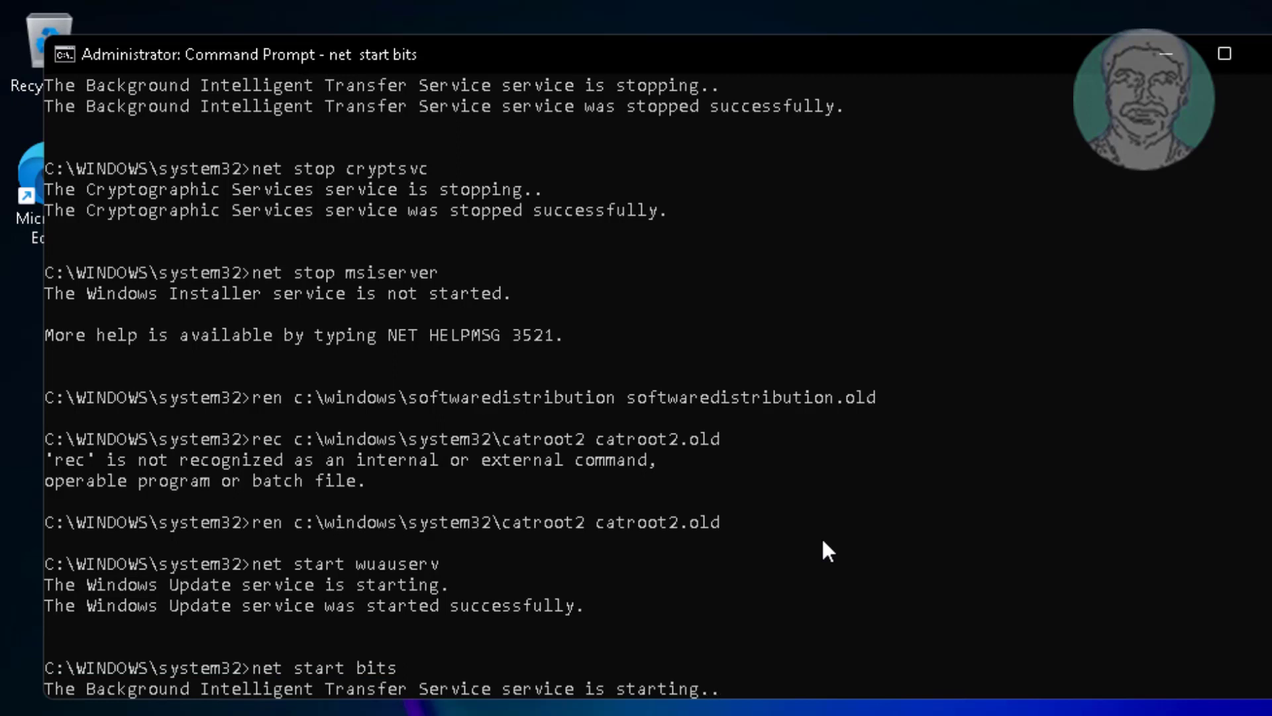
type("net")
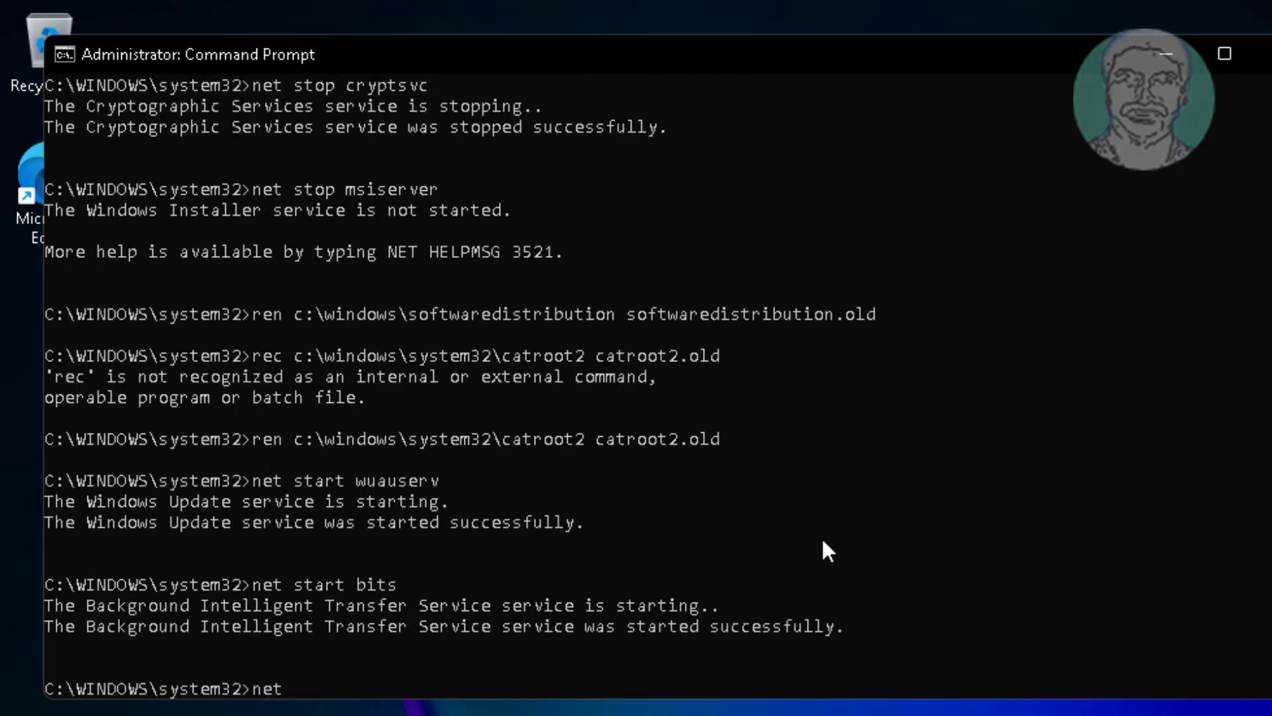
type(" start cryptsvc")
key("Return")
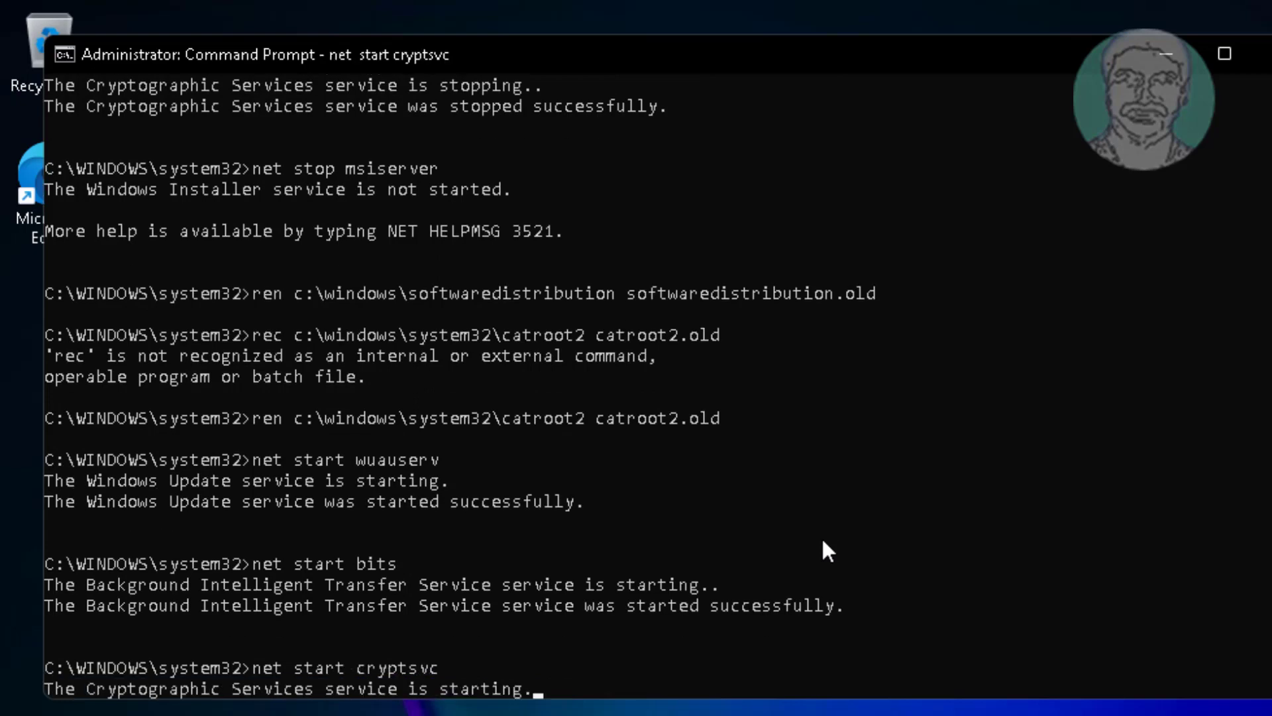
type("net sta")
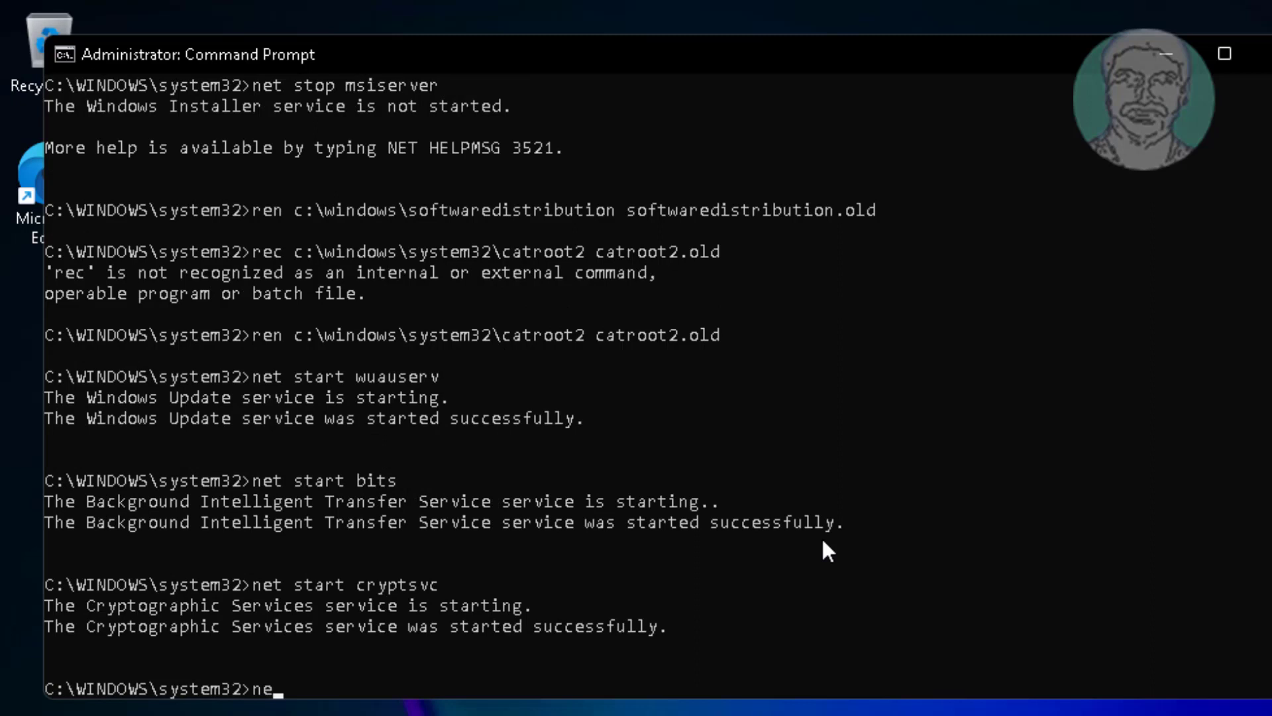
type("rt")
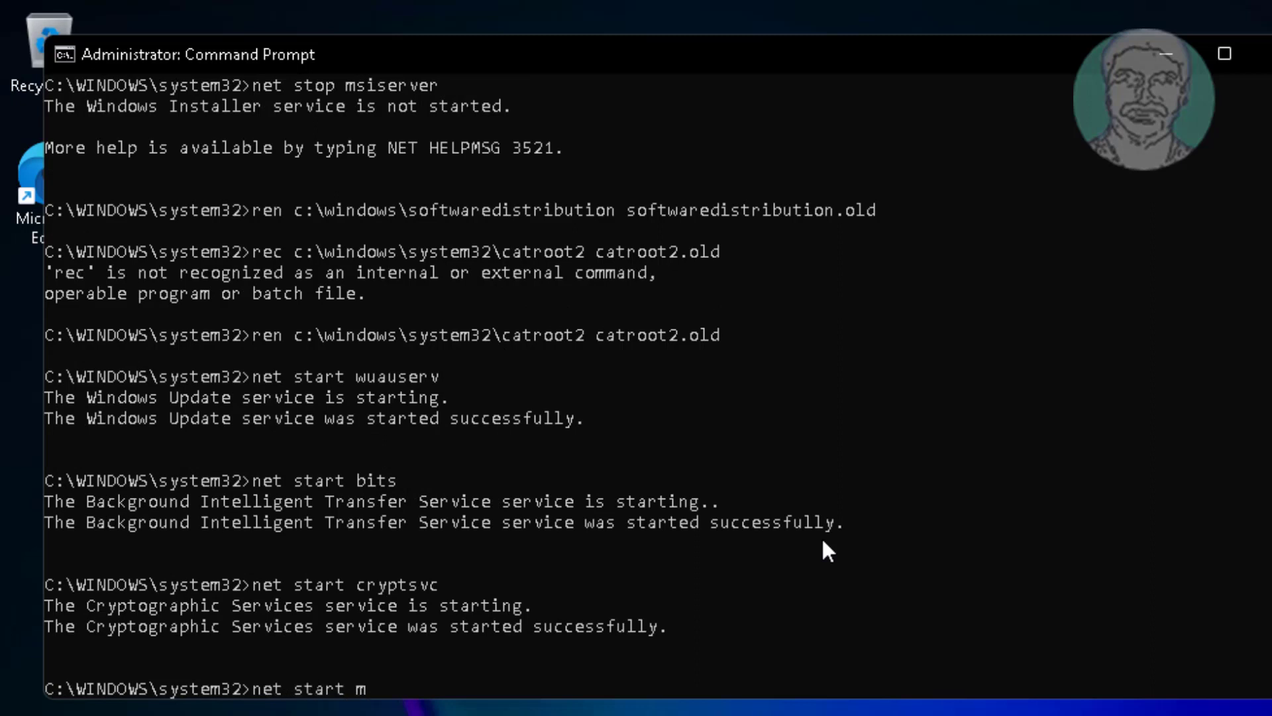
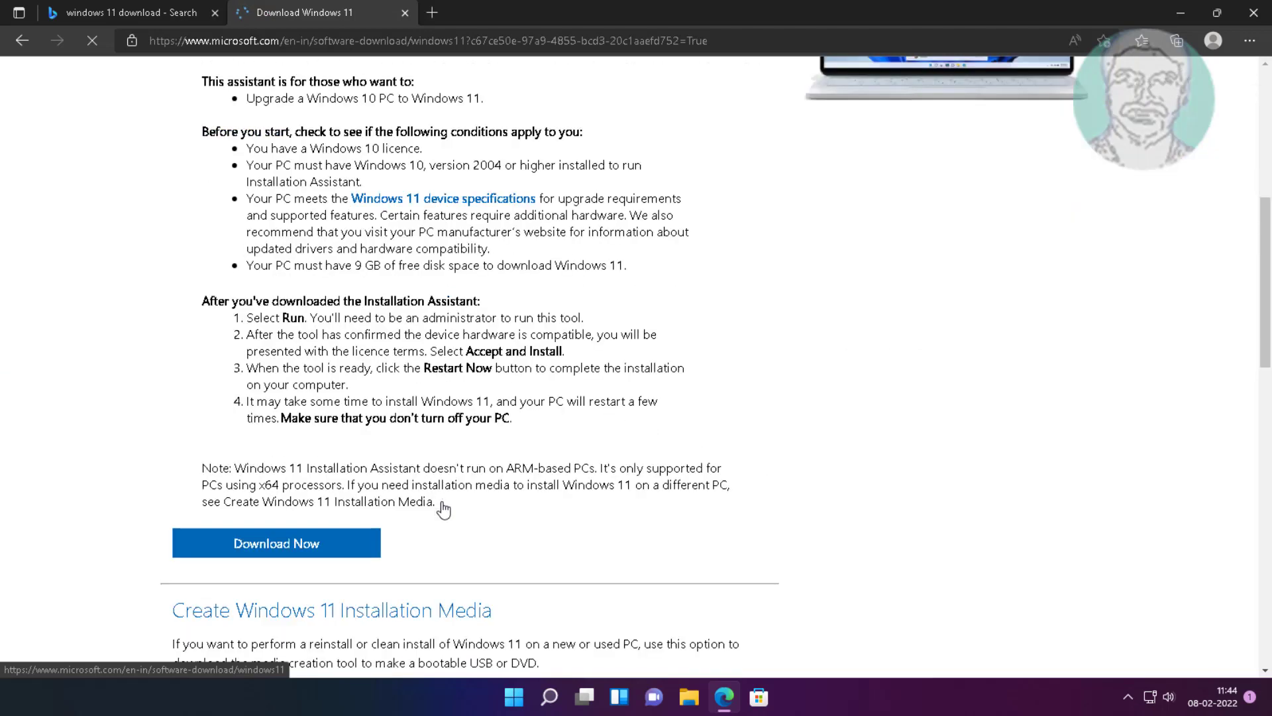
Step: Download the media creation tool from the Create Windows 11 Installation Media section of Microsoft's download page
scroll(441, 506, "up", 1)
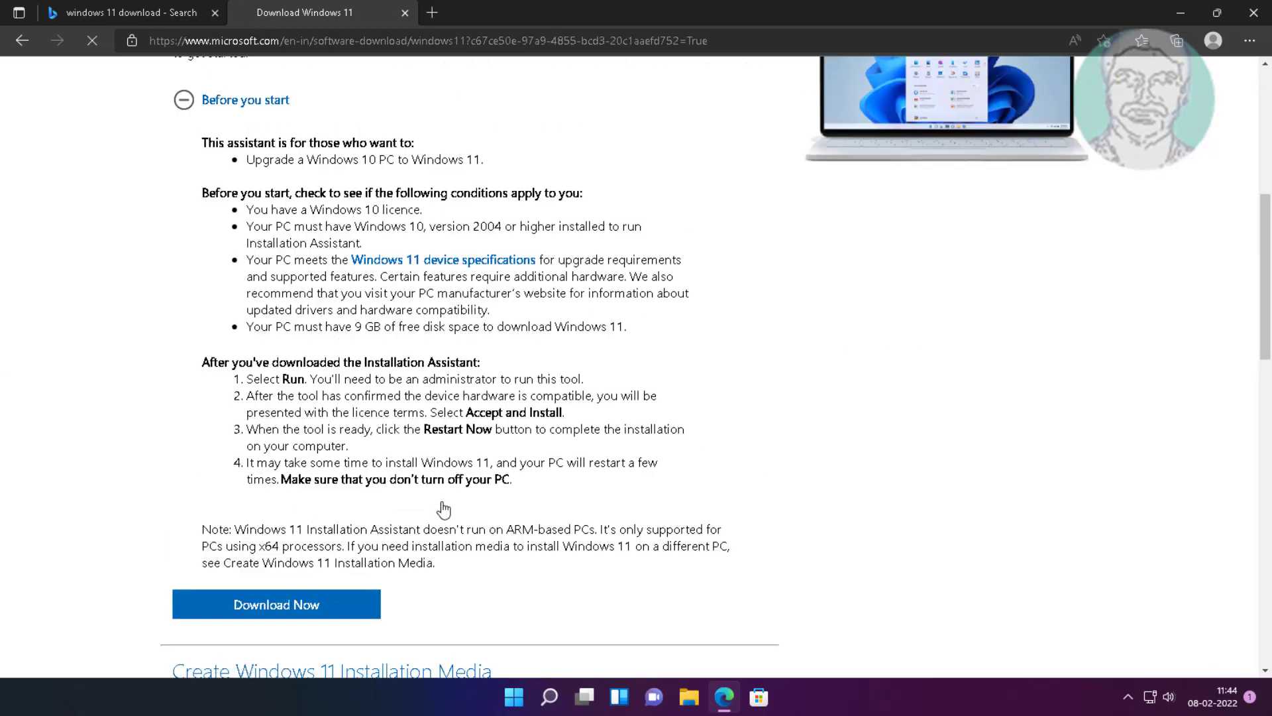
scroll(444, 509, "down", 8)
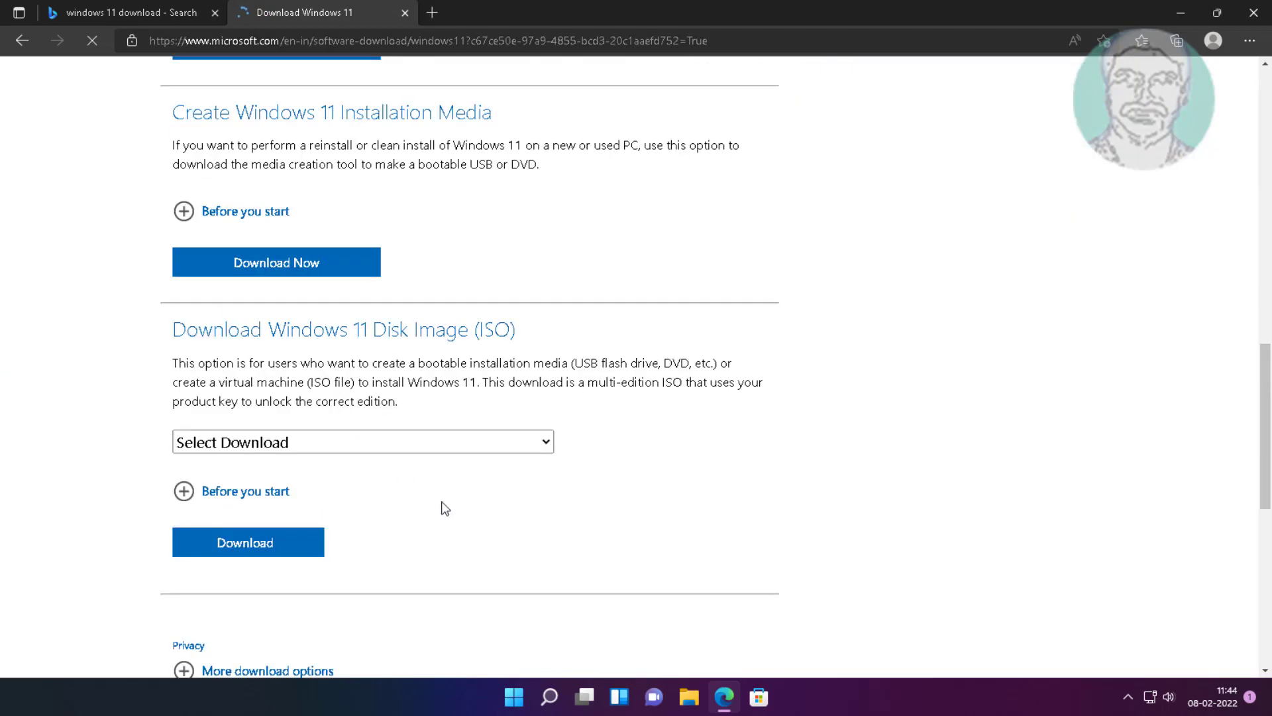
scroll(445, 508, "up", 1)
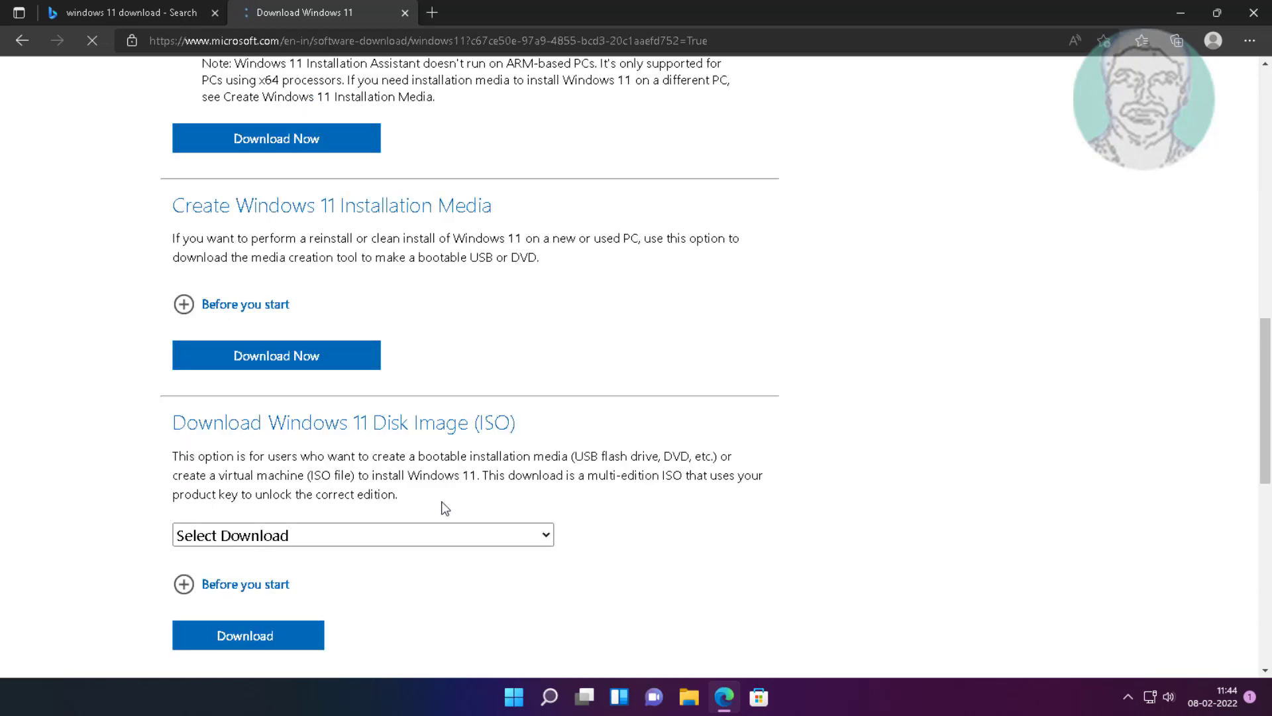
left_click(274, 356)
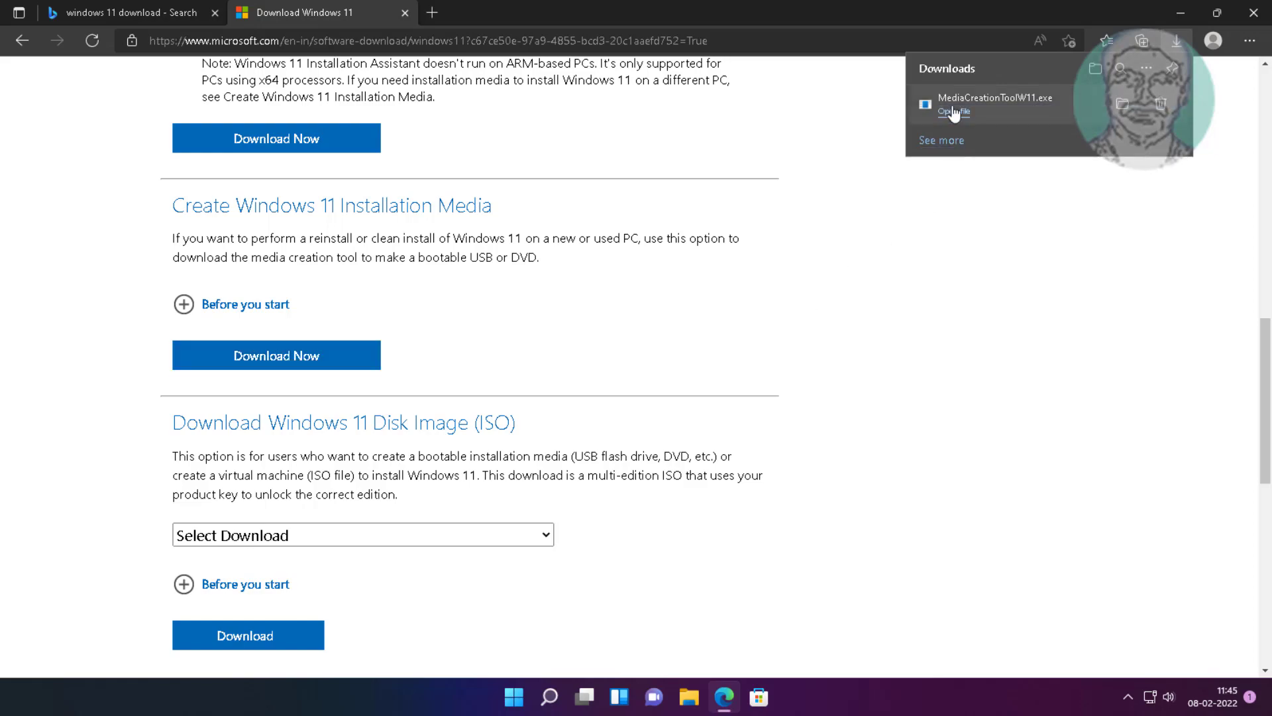
Step: Run the downloaded MediaCreationToolW11.exe, allow it to make changes to the device and minimize the browser
left_click(953, 112)
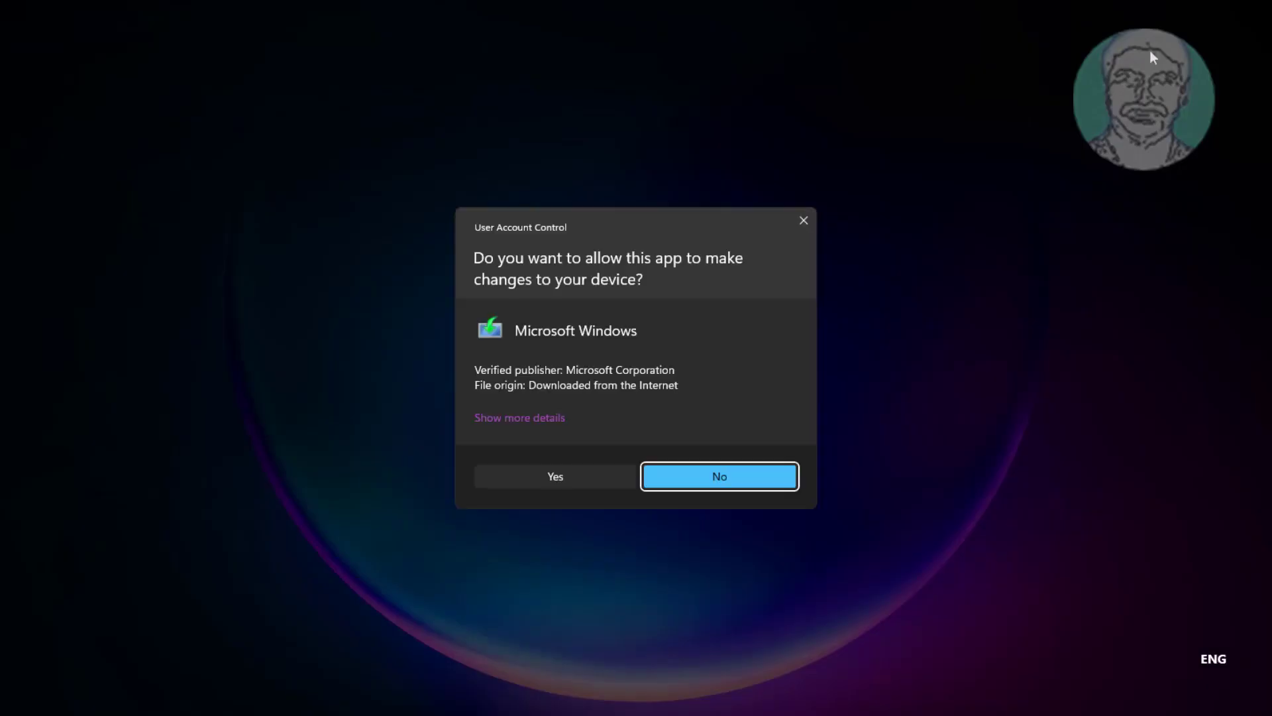
left_click(581, 476)
left_click(1178, 13)
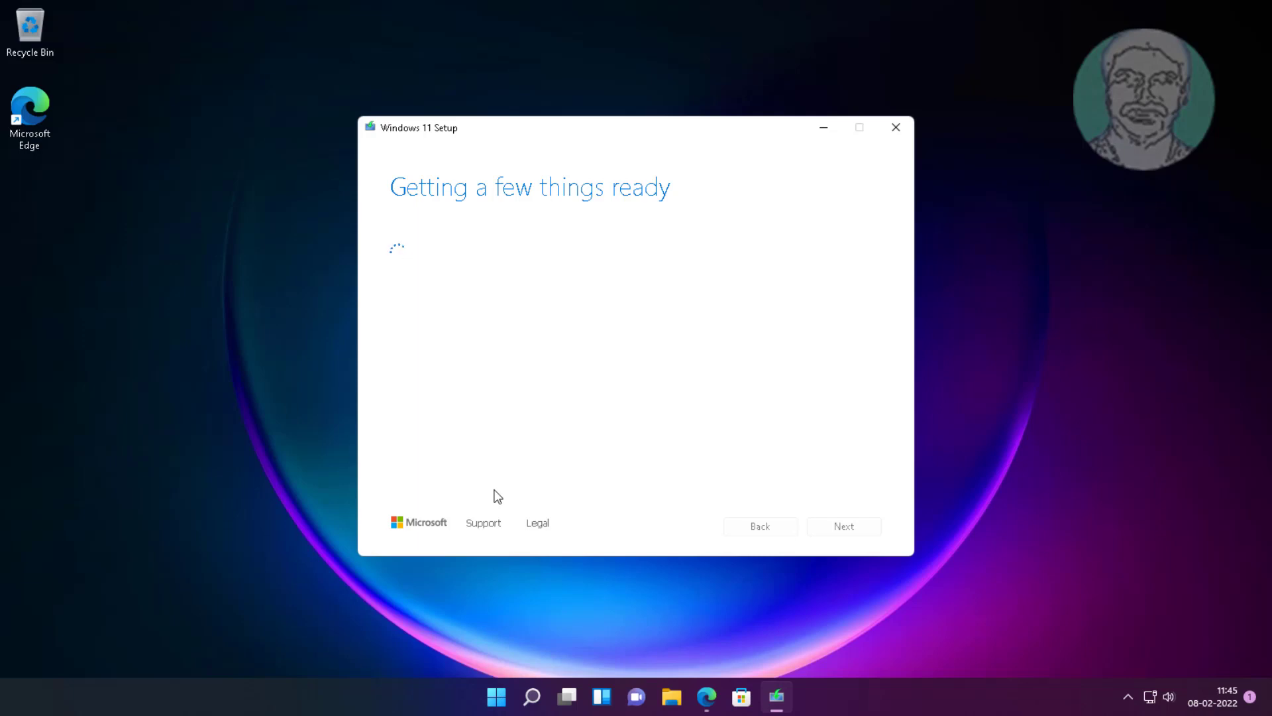
Step: Create the installation media as an ISO file named Windows in the Documents folder and finish the setup wizard
left_click(829, 528)
left_click(666, 701)
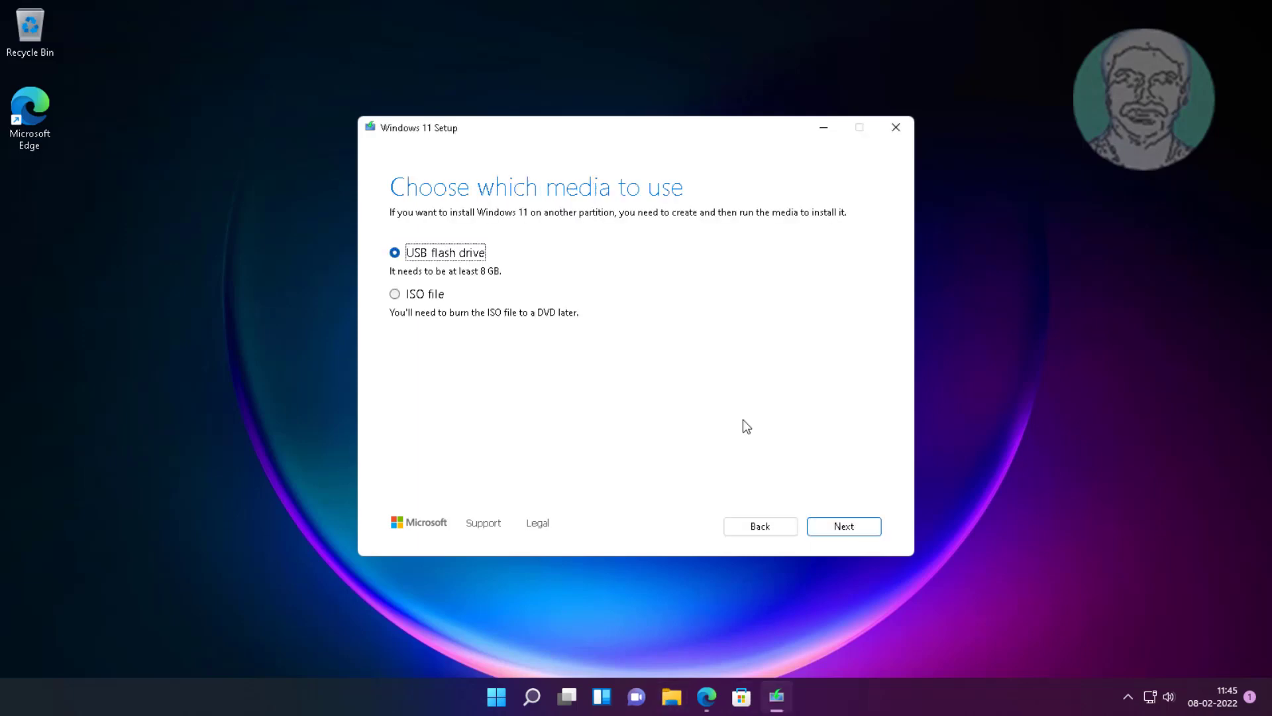
left_click(425, 293)
left_click(868, 531)
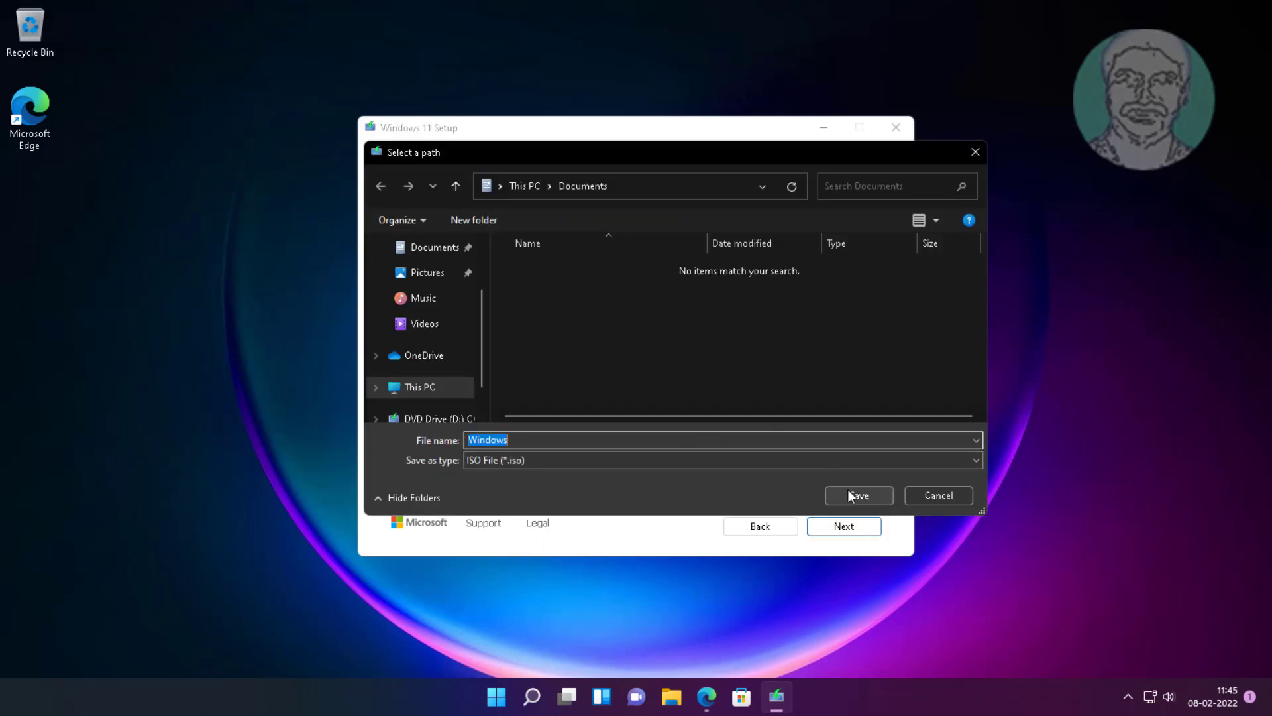
left_click(849, 494)
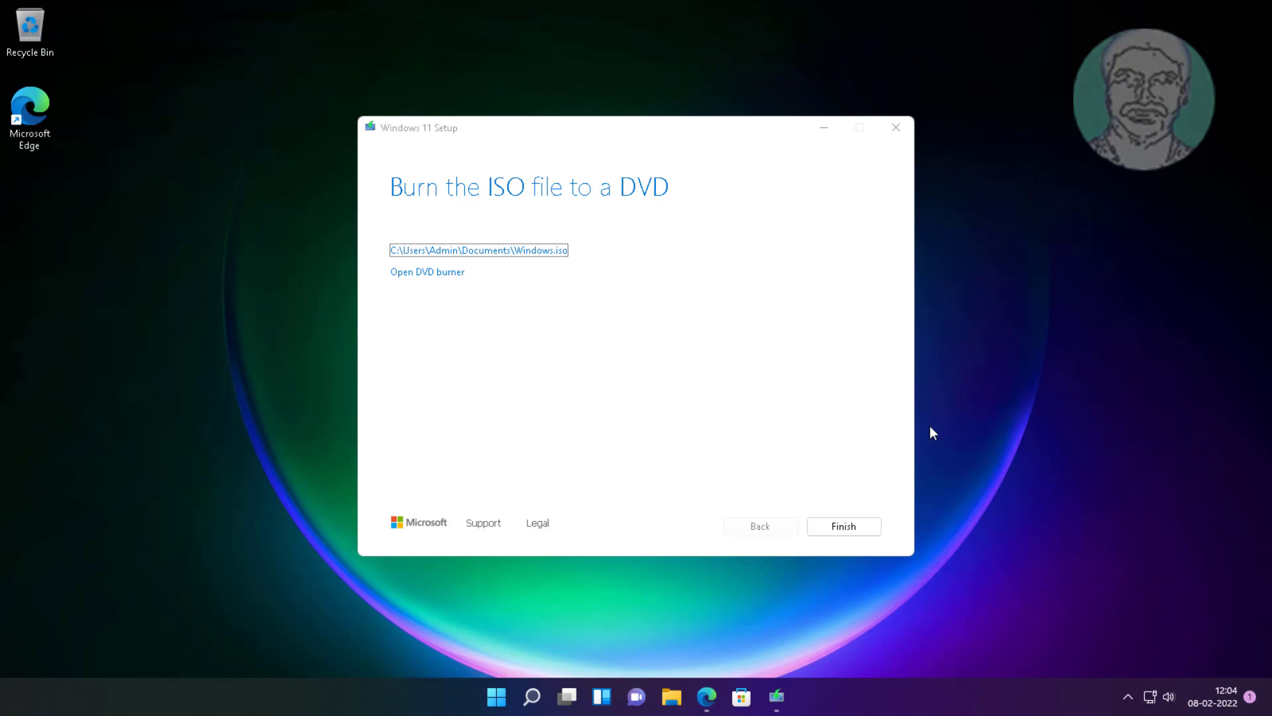
left_click(841, 534)
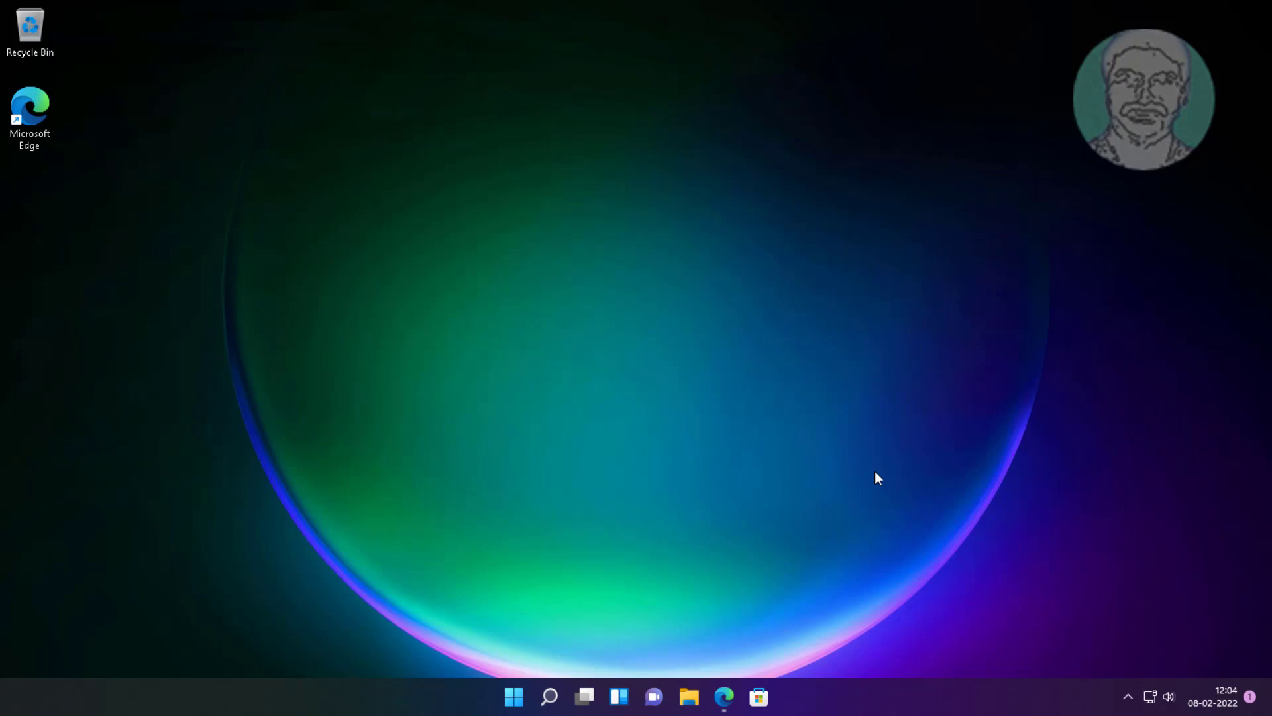
Step: Open the Documents folder in File Explorer and mount the Windows ISO file
left_click(689, 703)
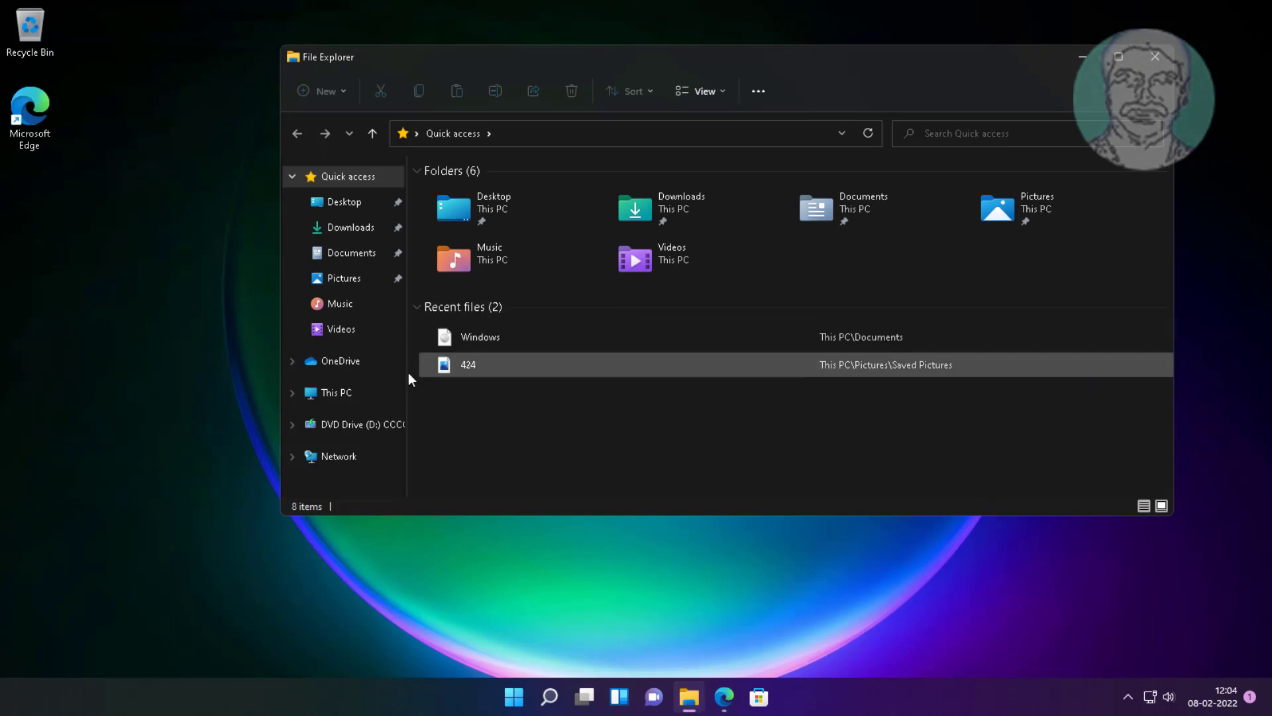
left_click(338, 393)
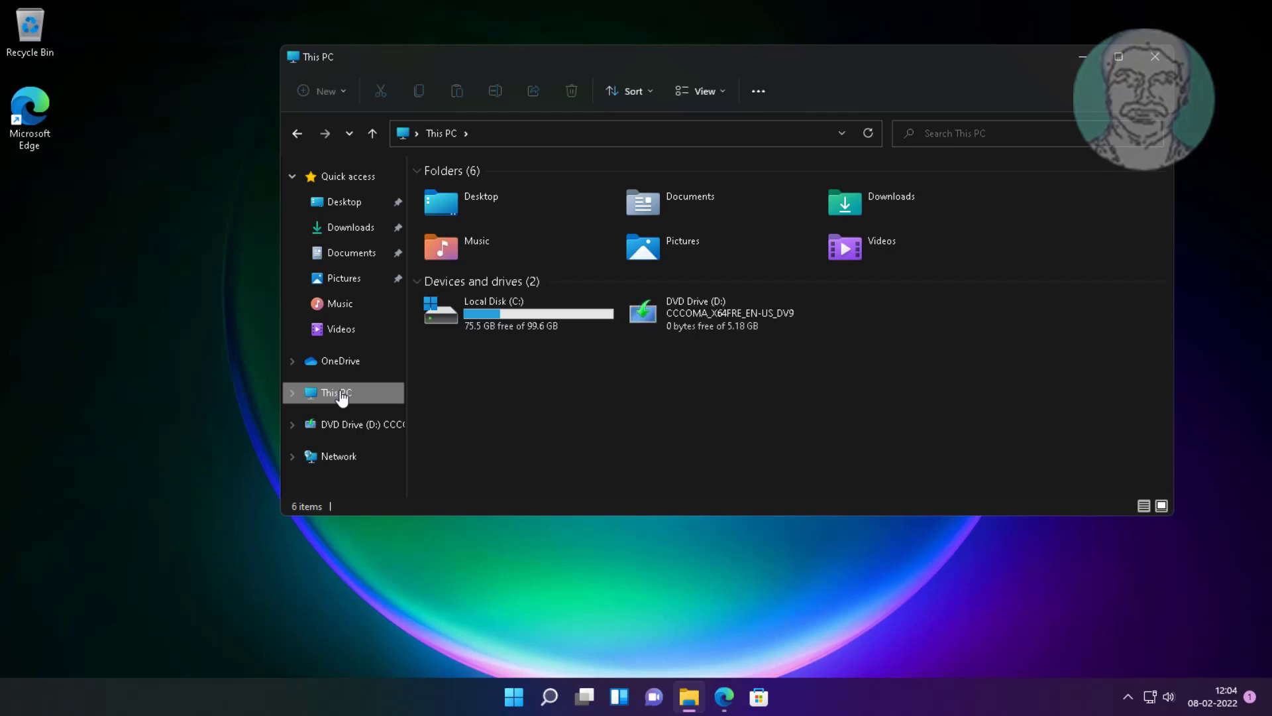
left_click(356, 254)
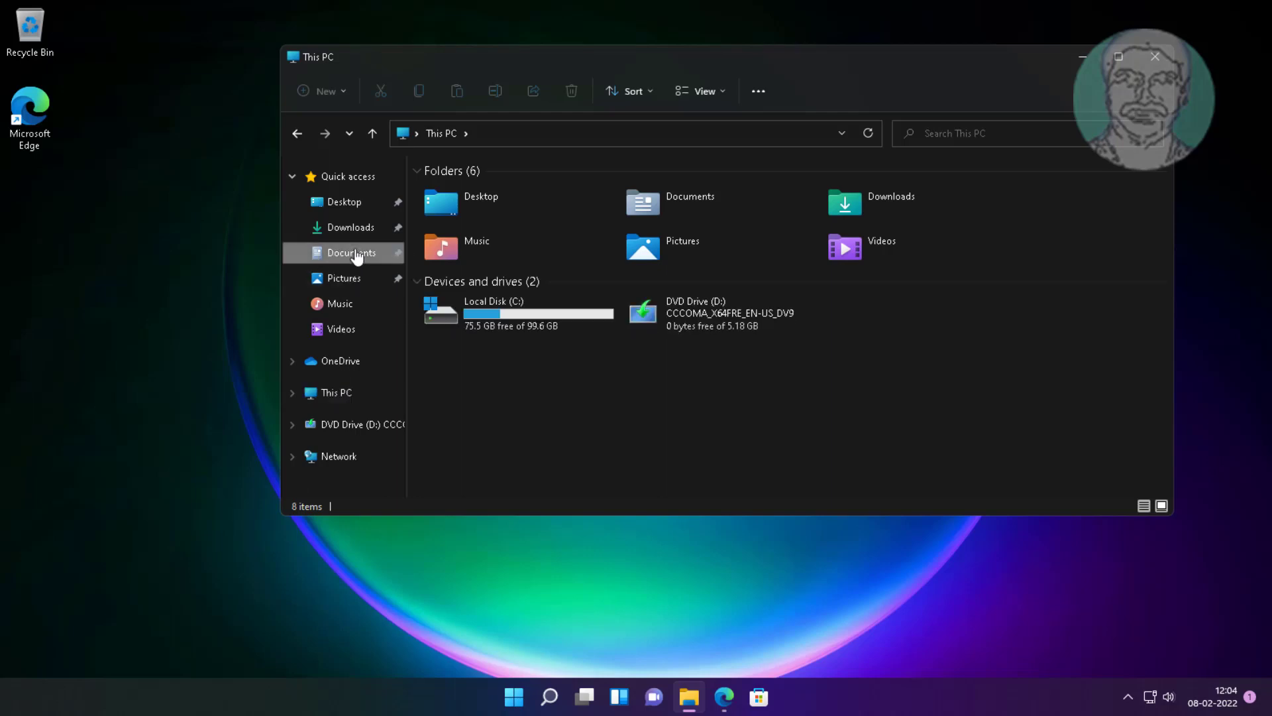
left_click(471, 192)
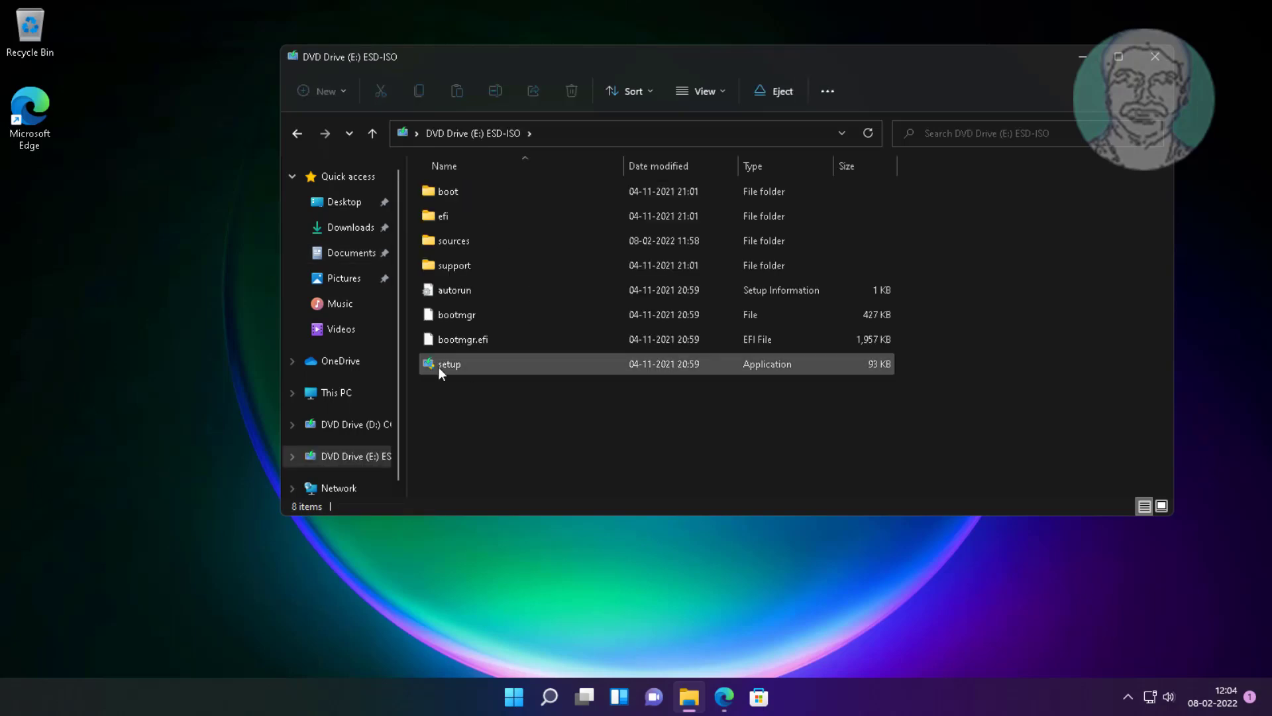
Step: Run setup from the mounted ESD-ISO drive, allow it to make changes and close File Explorer
left_click(440, 367)
double_click(440, 367)
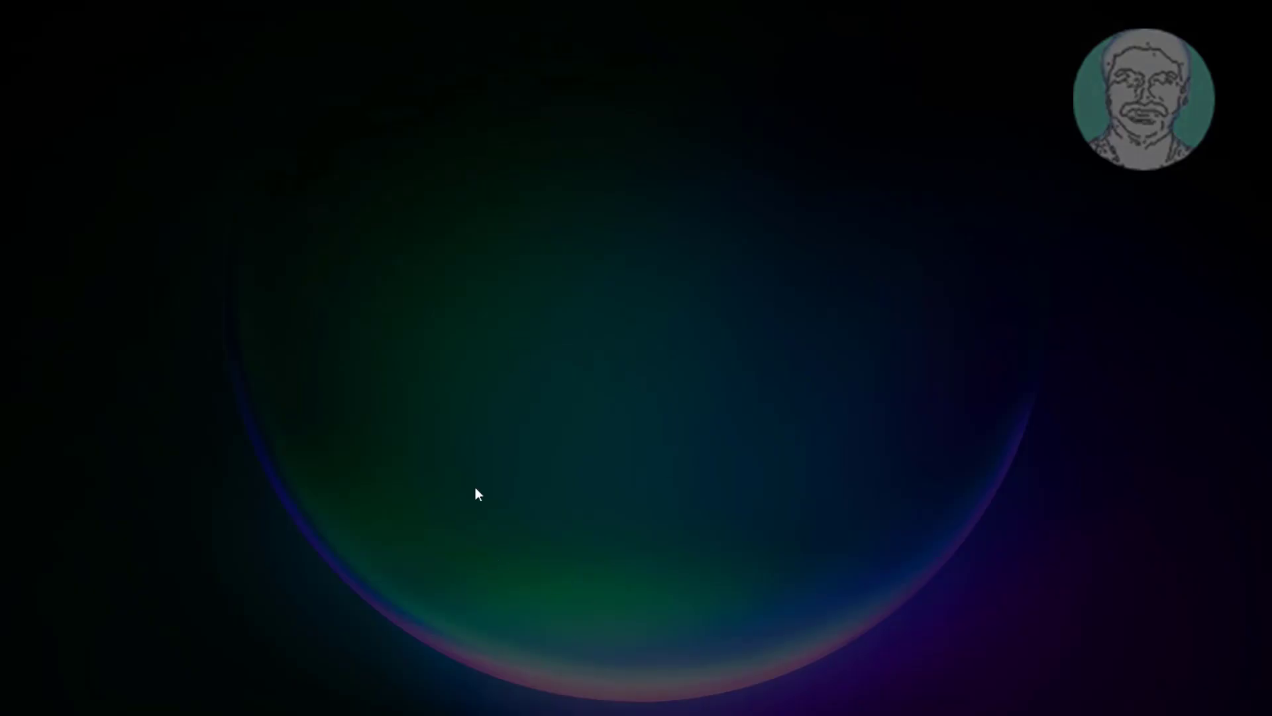
left_click(571, 477)
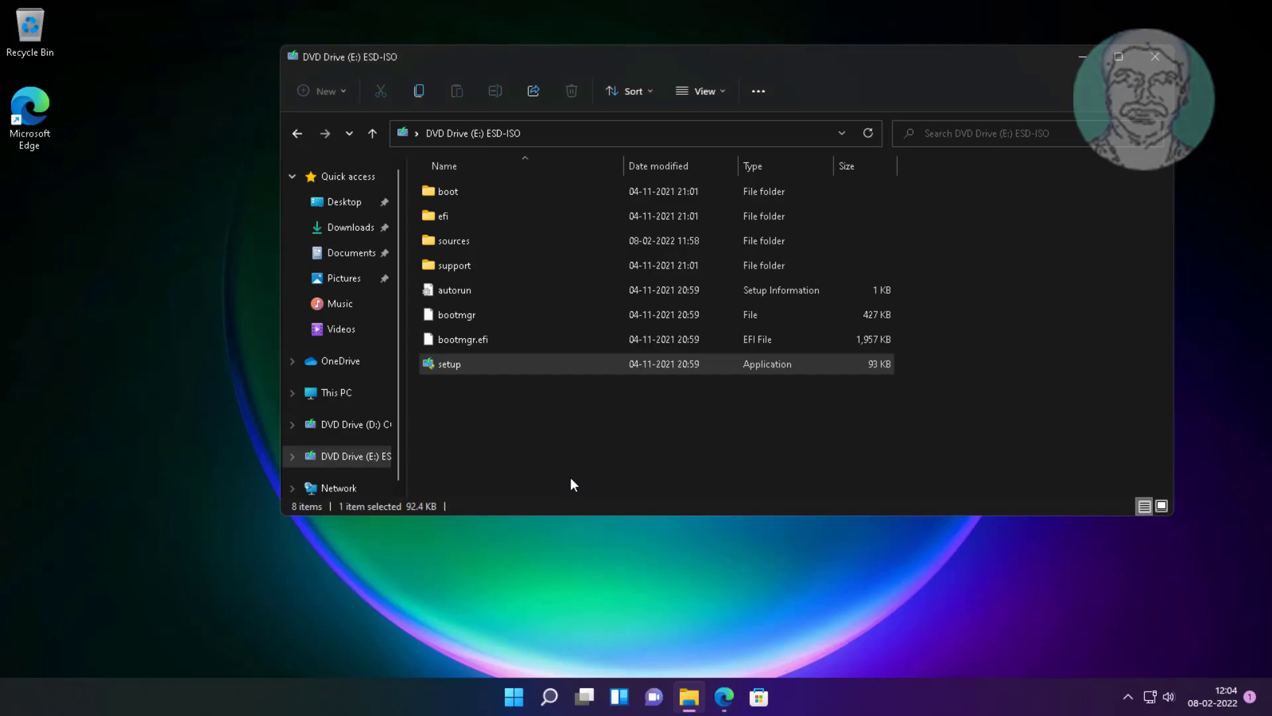
left_click(1151, 57)
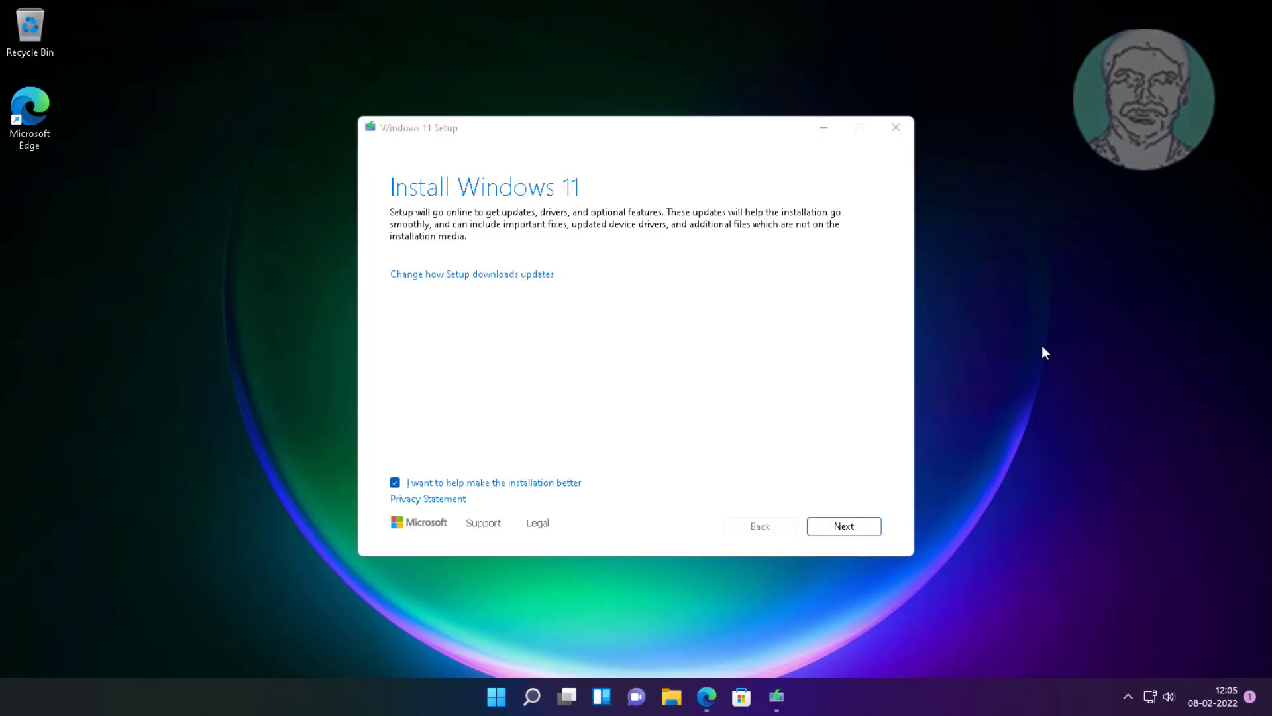
Step: Proceed through Windows 11 Setup, accept the license terms and start installing Windows 11 Pro, keeping personal files and apps
left_click(850, 530)
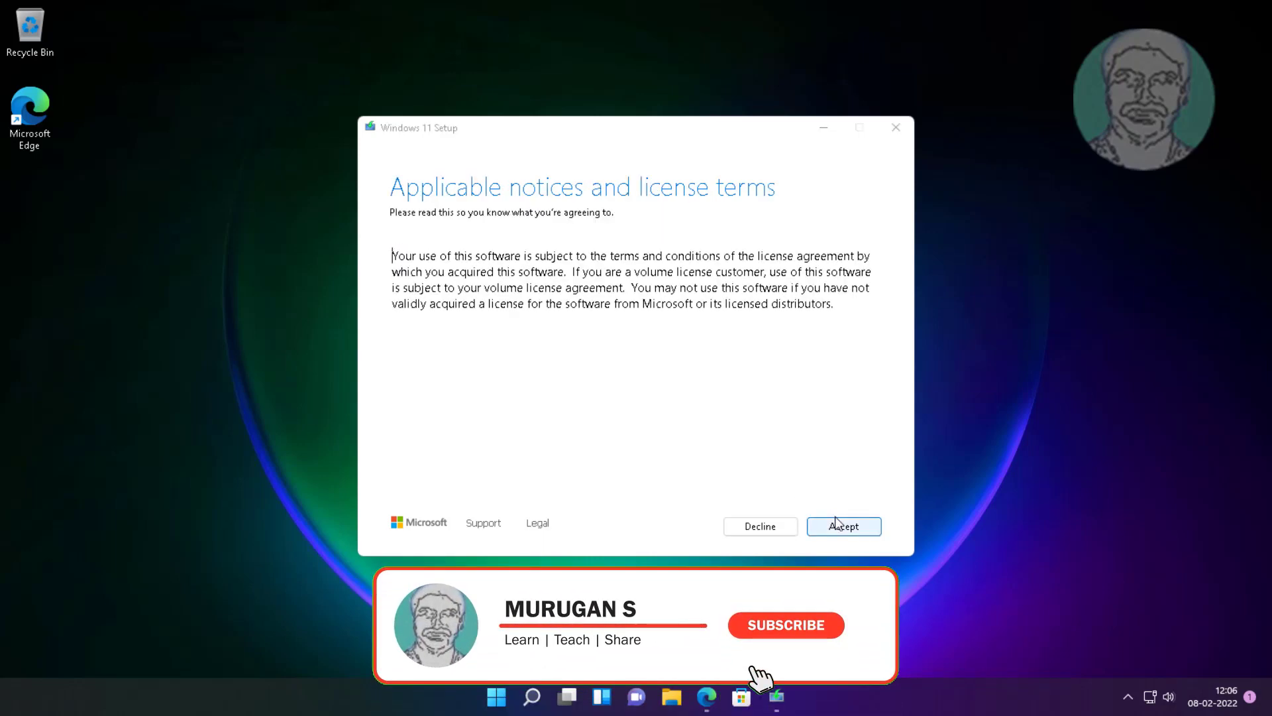
left_click(842, 525)
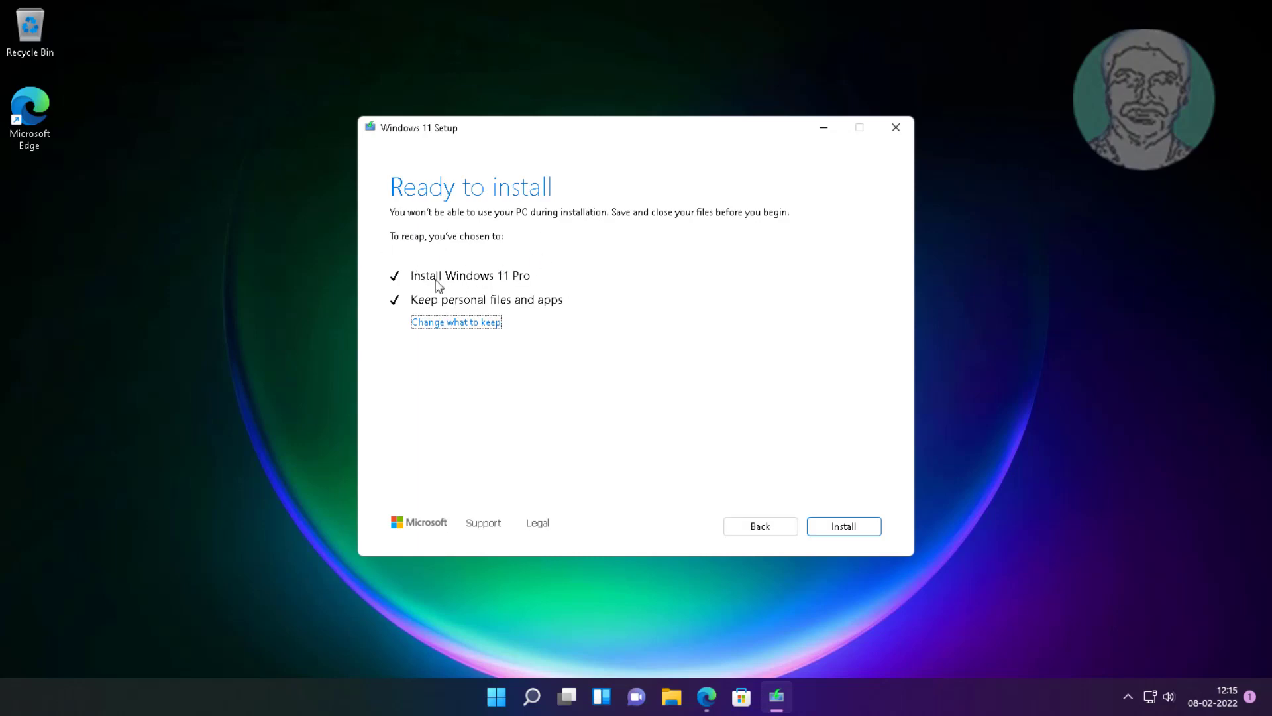
left_click(852, 526)
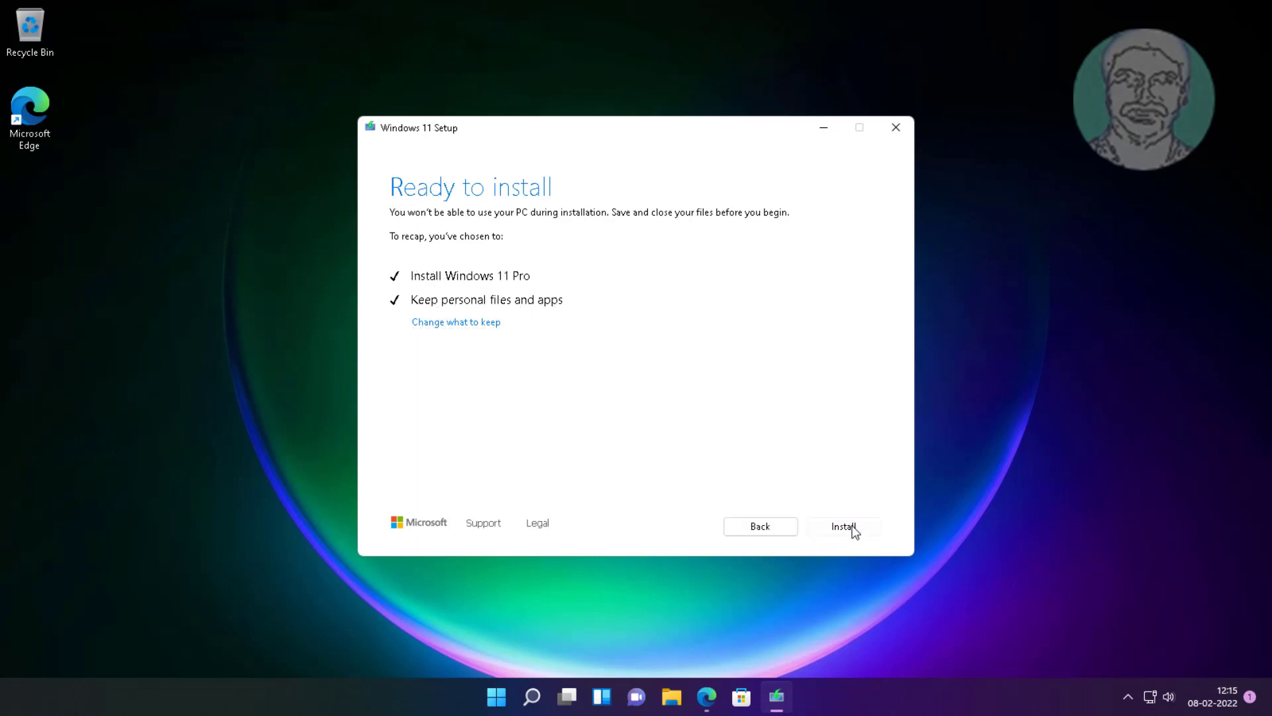